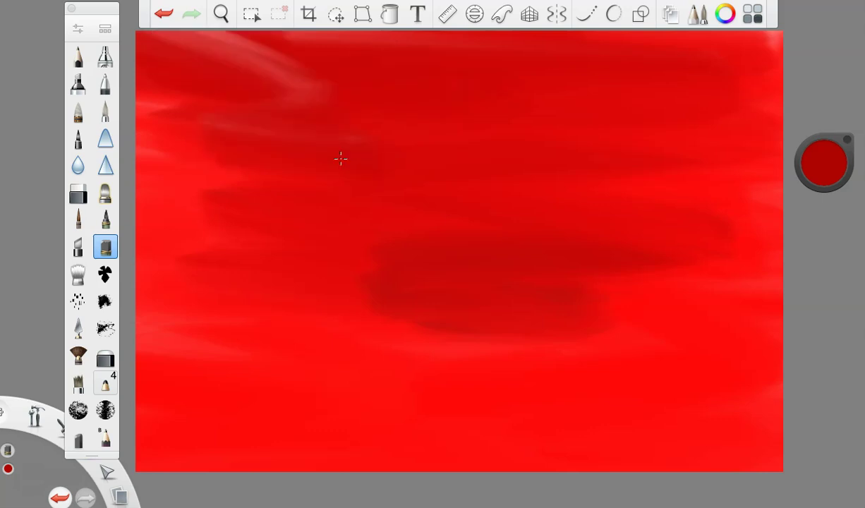
# Paint a black horizon line across the lower canvas with a low ridge rising from it, using Signature Ink at size 15.6.
pyautogui.click(105, 219)
pyautogui.click(81, 28)
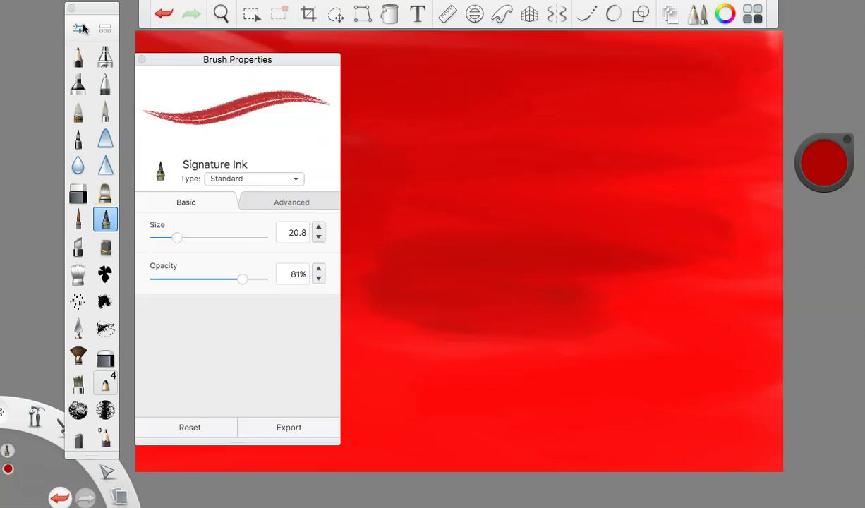
pyautogui.moveTo(169, 240); pyautogui.dragTo(168, 239)
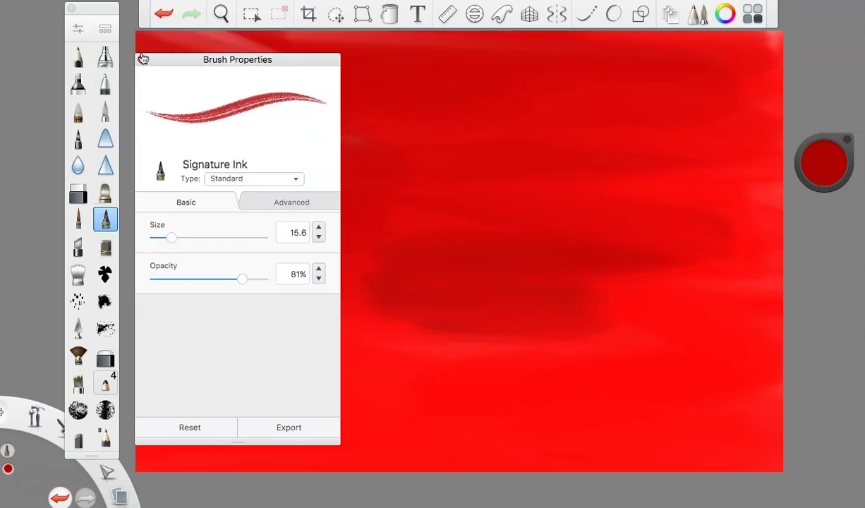
pyautogui.click(142, 60)
pyautogui.click(825, 164)
pyautogui.click(818, 191)
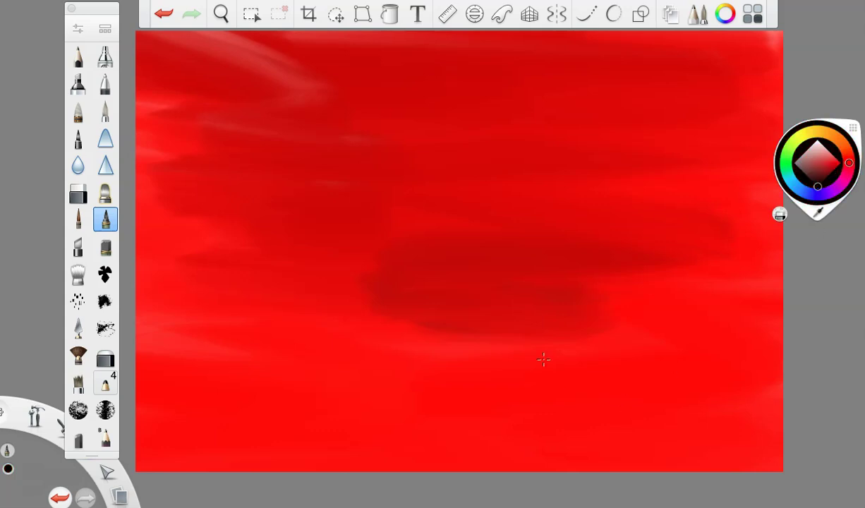
pyautogui.click(829, 61)
pyautogui.moveTo(482, 343)
pyautogui.mouseDown()
pyautogui.moveTo(433, 348)
pyautogui.moveTo(698, 357)
pyautogui.moveTo(771, 357)
pyautogui.moveTo(498, 344)
pyautogui.moveTo(788, 349)
pyautogui.moveTo(440, 342)
pyautogui.moveTo(184, 343)
pyautogui.moveTo(180, 350)
pyautogui.moveTo(373, 362)
pyautogui.moveTo(476, 347)
pyautogui.moveTo(139, 346)
pyautogui.mouseUp()
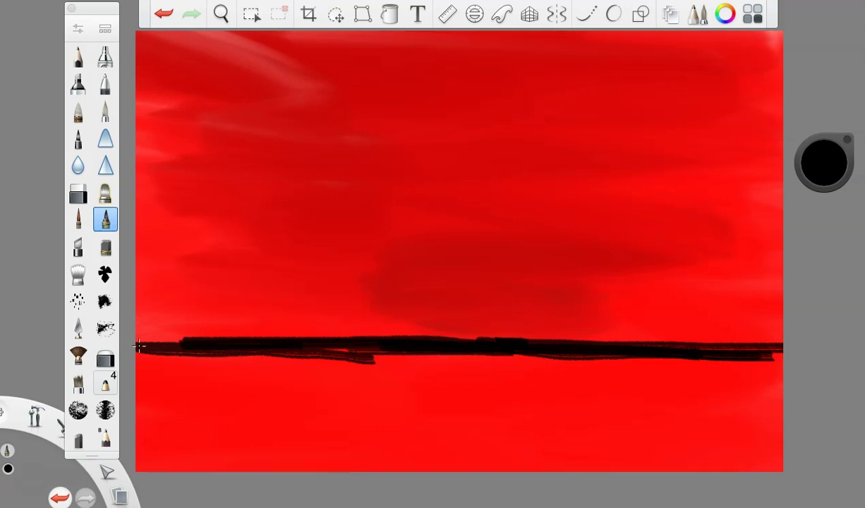
pyautogui.moveTo(712, 350)
pyautogui.mouseDown()
pyautogui.moveTo(787, 351)
pyautogui.moveTo(150, 342)
pyautogui.moveTo(556, 351)
pyautogui.moveTo(845, 343)
pyautogui.mouseUp()
pyautogui.moveTo(751, 321)
pyautogui.mouseDown()
pyautogui.moveTo(451, 328)
pyautogui.moveTo(402, 299)
pyautogui.moveTo(335, 331)
pyautogui.moveTo(385, 302)
pyautogui.moveTo(357, 334)
pyautogui.mouseUp()
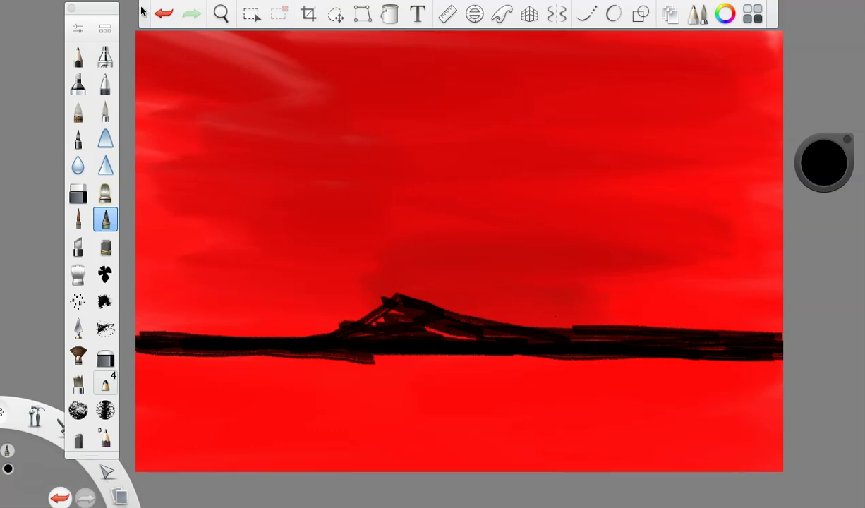
# Set the brush size to 24.0 and paint a sharp black peak and two lower hills along the horizon.
pyautogui.click(77, 28)
pyautogui.moveTo(168, 237); pyautogui.dragTo(180, 237)
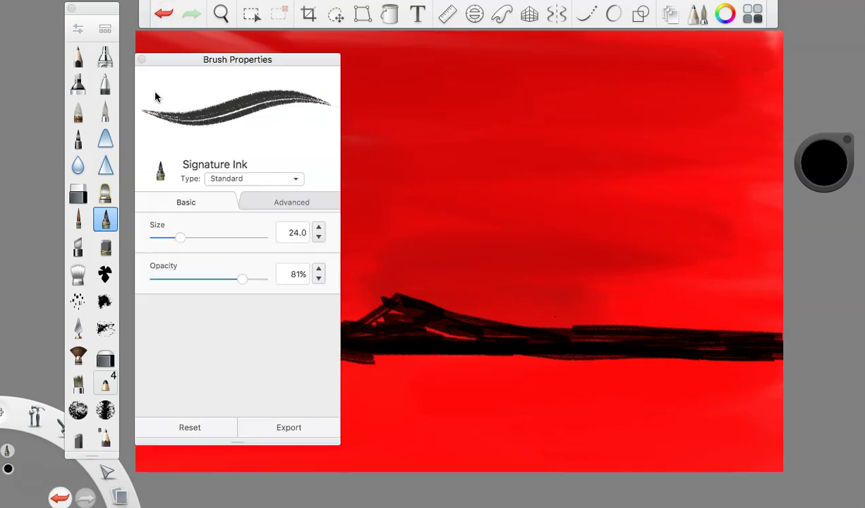
pyautogui.click(141, 60)
pyautogui.moveTo(400, 327)
pyautogui.mouseDown()
pyautogui.moveTo(321, 304)
pyautogui.moveTo(305, 315)
pyautogui.moveTo(310, 296)
pyautogui.moveTo(319, 319)
pyautogui.mouseUp()
pyautogui.moveTo(529, 344)
pyautogui.mouseDown()
pyautogui.moveTo(579, 326)
pyautogui.moveTo(670, 314)
pyautogui.moveTo(734, 326)
pyautogui.moveTo(666, 330)
pyautogui.moveTo(600, 356)
pyautogui.mouseUp()
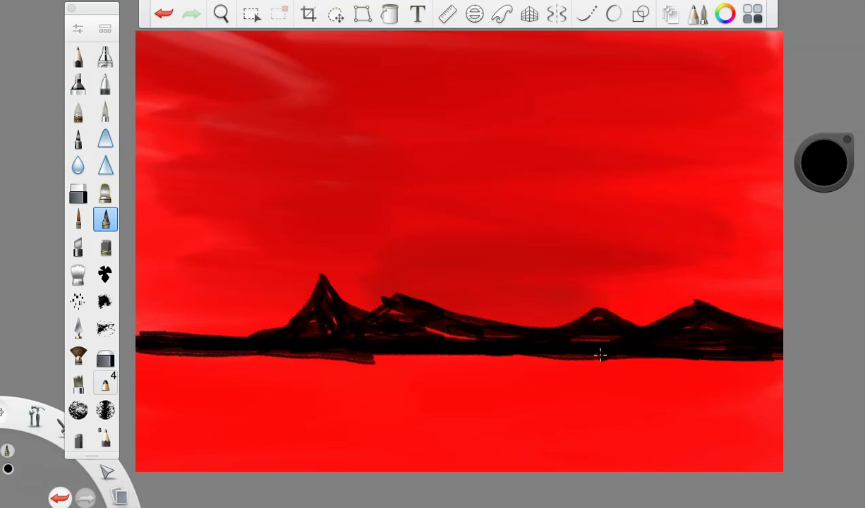
# Enlarge the brush and fill the ground below the horizon with black strokes.
pyautogui.click(78, 29)
pyautogui.moveTo(205, 241); pyautogui.dragTo(212, 239)
pyautogui.click(142, 60)
pyautogui.moveTo(368, 390)
pyautogui.mouseDown()
pyautogui.moveTo(499, 409)
pyautogui.moveTo(330, 398)
pyautogui.moveTo(551, 360)
pyautogui.mouseUp()
pyautogui.moveTo(628, 427)
pyautogui.mouseDown()
pyautogui.moveTo(398, 399)
pyautogui.moveTo(260, 400)
pyautogui.moveTo(319, 431)
pyautogui.moveTo(204, 372)
pyautogui.moveTo(128, 364)
pyautogui.moveTo(347, 373)
pyautogui.moveTo(237, 445)
pyautogui.moveTo(510, 468)
pyautogui.moveTo(753, 461)
pyautogui.moveTo(600, 459)
pyautogui.moveTo(721, 458)
pyautogui.moveTo(451, 439)
pyautogui.moveTo(425, 471)
pyautogui.moveTo(165, 462)
pyautogui.moveTo(169, 451)
pyautogui.moveTo(220, 462)
pyautogui.moveTo(223, 421)
pyautogui.moveTo(177, 366)
pyautogui.moveTo(382, 395)
pyautogui.moveTo(637, 400)
pyautogui.moveTo(714, 367)
pyautogui.moveTo(496, 419)
pyautogui.moveTo(414, 367)
pyautogui.mouseUp()
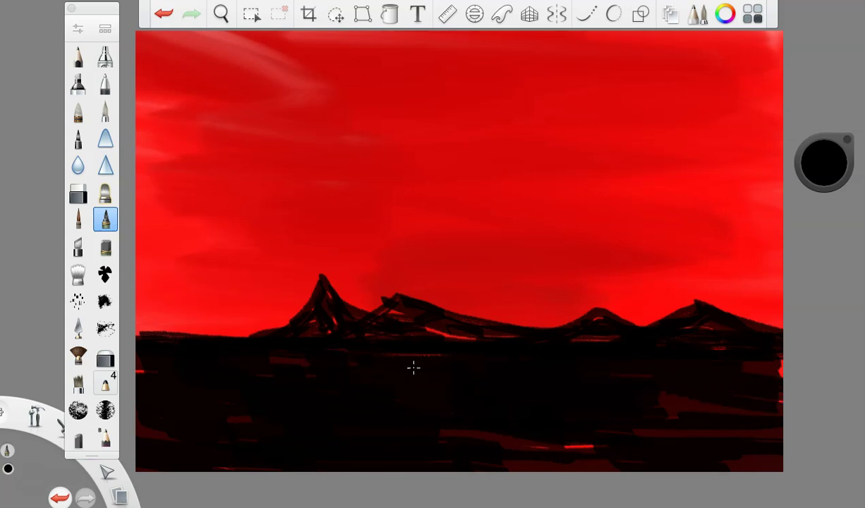
pyautogui.moveTo(596, 458); pyautogui.dragTo(696, 426)
pyautogui.moveTo(765, 375); pyautogui.dragTo(775, 381)
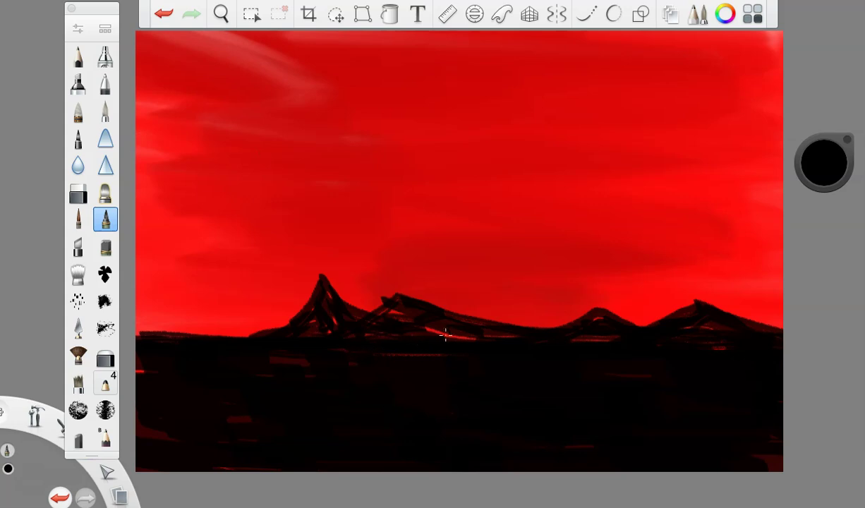
# Set the brush size to 26.0, add a black peak at the left end of the ridge and thicken the middle mountain.
pyautogui.click(78, 28)
pyautogui.click(181, 238)
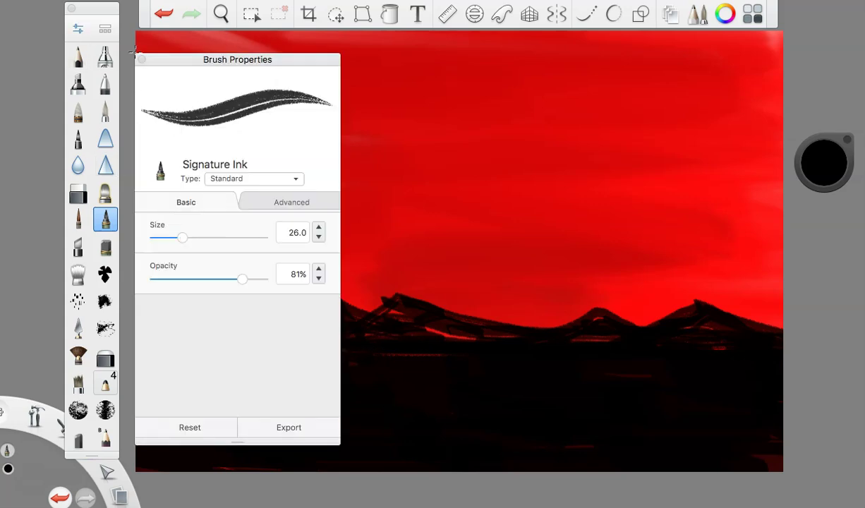
pyautogui.click(142, 59)
pyautogui.moveTo(285, 328)
pyautogui.mouseDown()
pyautogui.moveTo(245, 317)
pyautogui.moveTo(228, 290)
pyautogui.moveTo(253, 328)
pyautogui.moveTo(202, 321)
pyautogui.mouseUp()
pyautogui.moveTo(405, 305)
pyautogui.mouseDown()
pyautogui.moveTo(383, 310)
pyautogui.moveTo(394, 298)
pyautogui.moveTo(379, 302)
pyautogui.moveTo(345, 334)
pyautogui.mouseUp()
pyautogui.moveTo(417, 314); pyautogui.dragTo(283, 355)
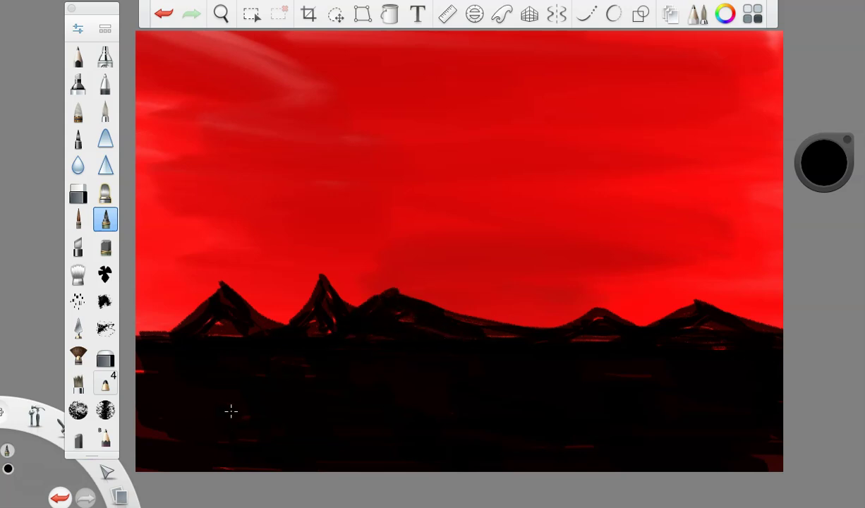
# Choose a dark greyish-brown colour and paint broad horizontal strokes over the black ground.
pyautogui.moveTo(835, 161)
pyautogui.mouseDown()
pyautogui.moveTo(825, 78)
pyautogui.moveTo(856, 163)
pyautogui.mouseUp()
pyautogui.moveTo(418, 375); pyautogui.dragTo(597, 366)
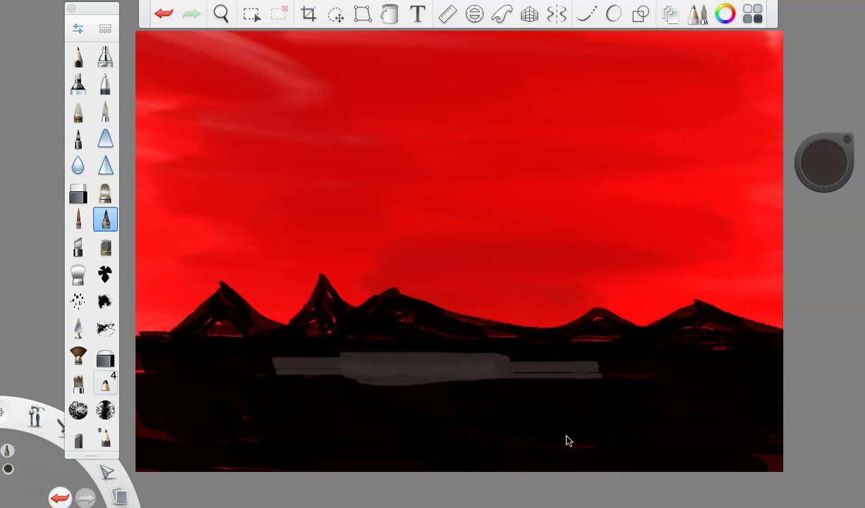
pyautogui.moveTo(569, 441); pyautogui.dragTo(373, 435)
# Blend the grey strokes into the black ground with the Smudge Round Bristle Brush.
pyautogui.click(78, 275)
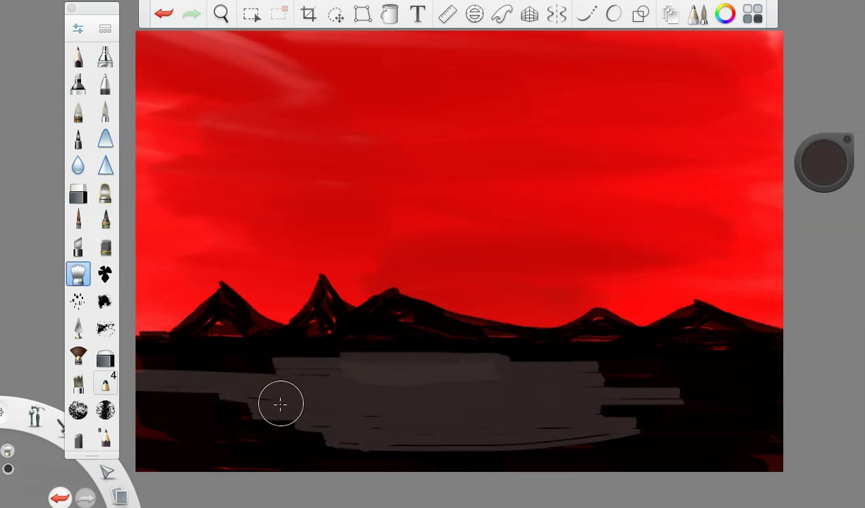
pyautogui.click(77, 30)
pyautogui.click(142, 60)
pyautogui.moveTo(289, 388)
pyautogui.mouseDown()
pyautogui.moveTo(164, 398)
pyautogui.moveTo(523, 433)
pyautogui.moveTo(96, 434)
pyautogui.mouseUp()
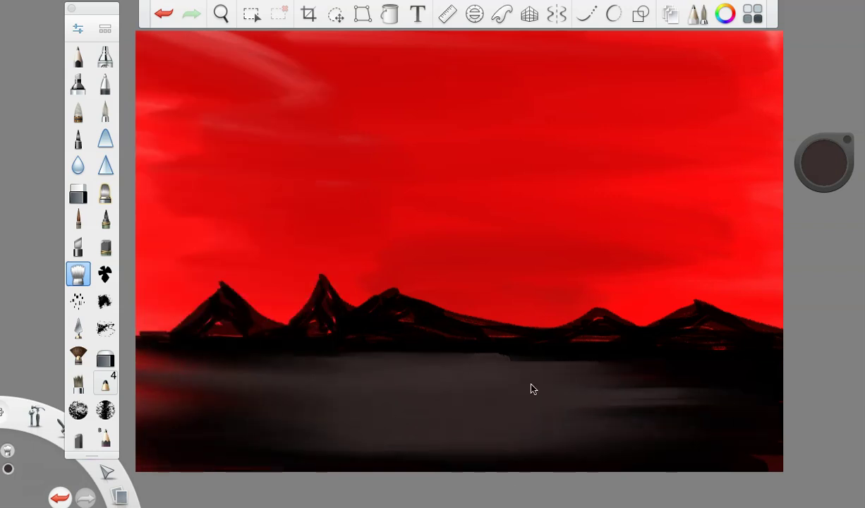
pyautogui.moveTo(466, 389); pyautogui.dragTo(631, 402)
pyautogui.moveTo(378, 416); pyautogui.dragTo(236, 386)
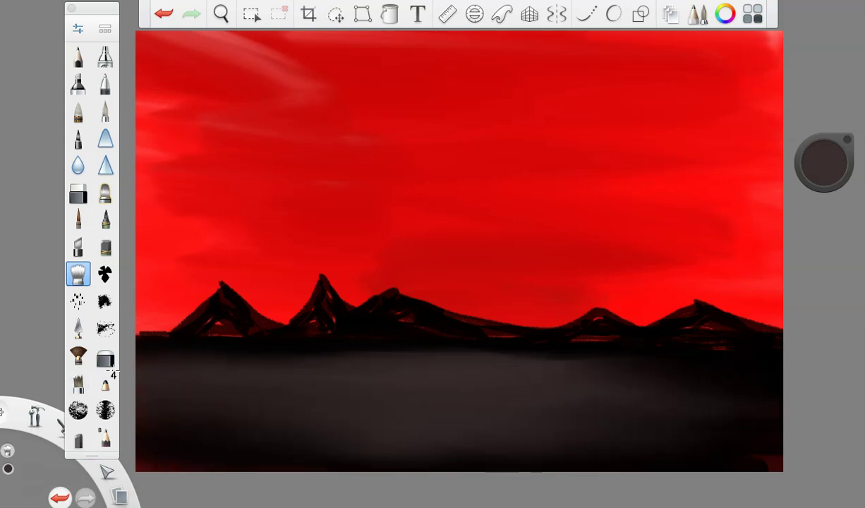
# Paint darker grey strokes over the ground's lower and right areas with Signature Ink and smudge them smooth.
pyautogui.click(105, 220)
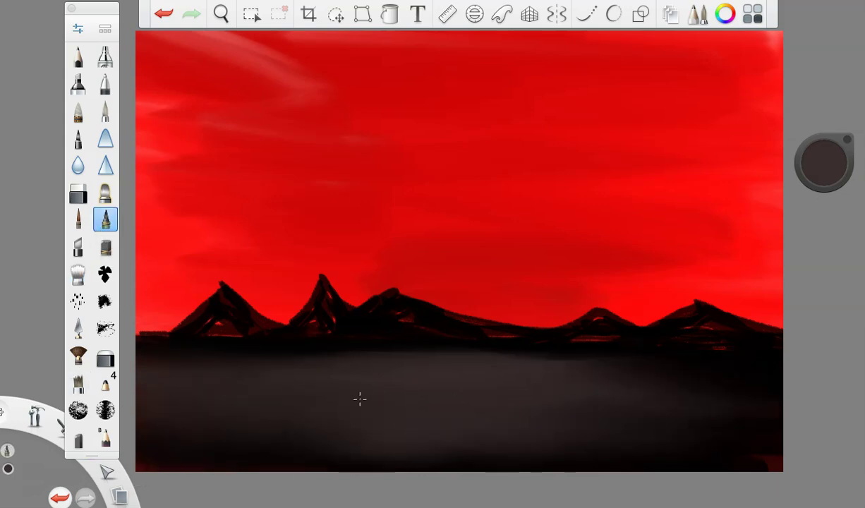
pyautogui.moveTo(372, 421)
pyautogui.mouseDown()
pyautogui.moveTo(313, 459)
pyautogui.moveTo(172, 459)
pyautogui.moveTo(848, 436)
pyautogui.moveTo(590, 453)
pyautogui.moveTo(770, 441)
pyautogui.moveTo(708, 372)
pyautogui.moveTo(622, 384)
pyautogui.moveTo(632, 427)
pyautogui.mouseUp()
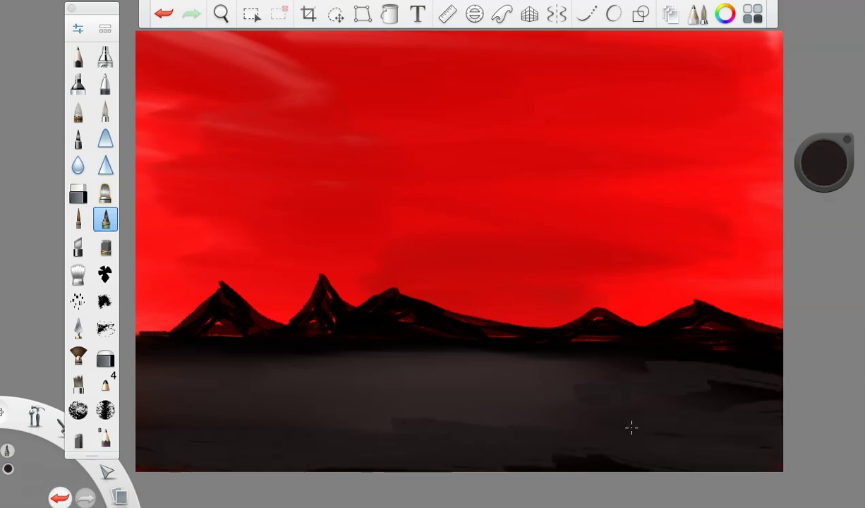
pyautogui.click(78, 274)
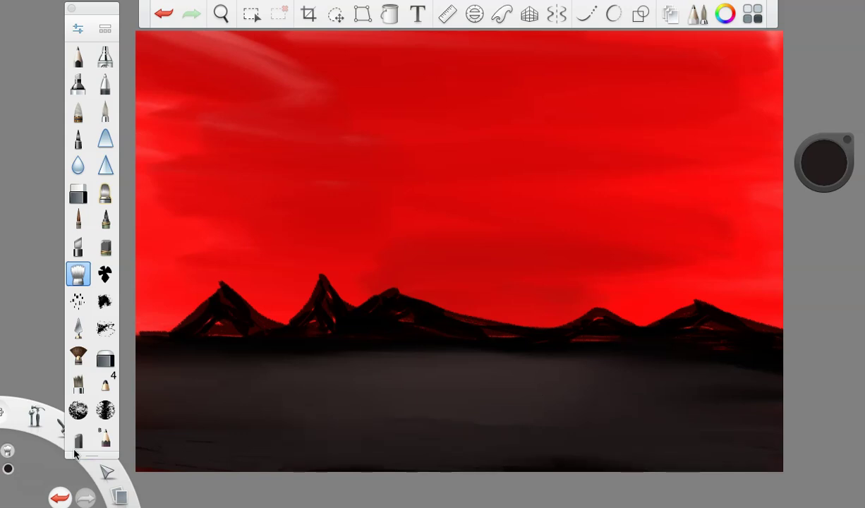
# Reduce the smudge brush size and blend the base of the mountains into the grey ground like mist.
pyautogui.click(77, 28)
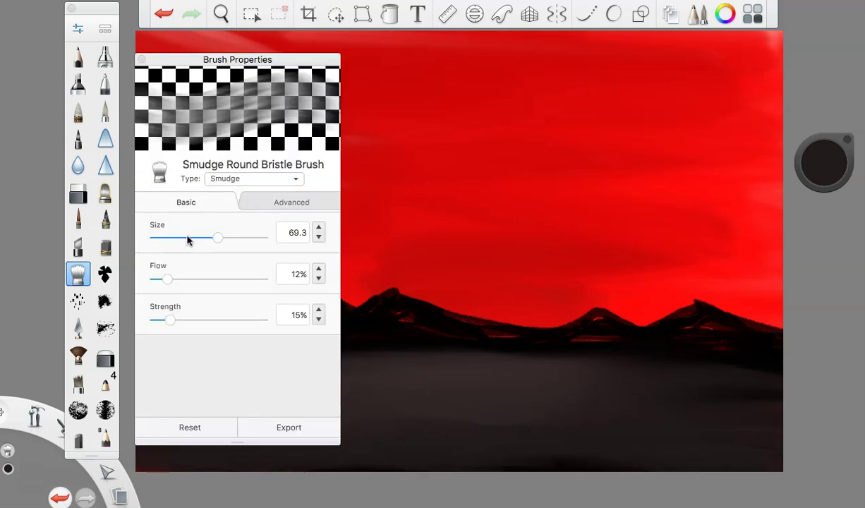
pyautogui.click(142, 60)
pyautogui.moveTo(460, 343)
pyautogui.mouseDown()
pyautogui.moveTo(555, 375)
pyautogui.moveTo(624, 340)
pyautogui.mouseUp()
pyautogui.moveTo(724, 325)
pyautogui.mouseDown()
pyautogui.moveTo(722, 336)
pyautogui.moveTo(372, 340)
pyautogui.moveTo(314, 304)
pyautogui.moveTo(231, 337)
pyautogui.moveTo(199, 338)
pyautogui.mouseUp()
pyautogui.moveTo(488, 341); pyautogui.dragTo(588, 375)
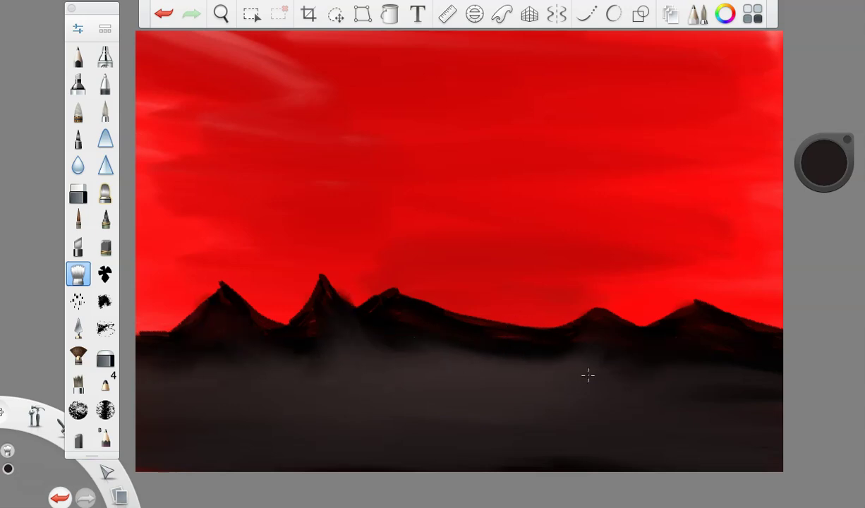
pyautogui.moveTo(519, 350); pyautogui.dragTo(540, 355)
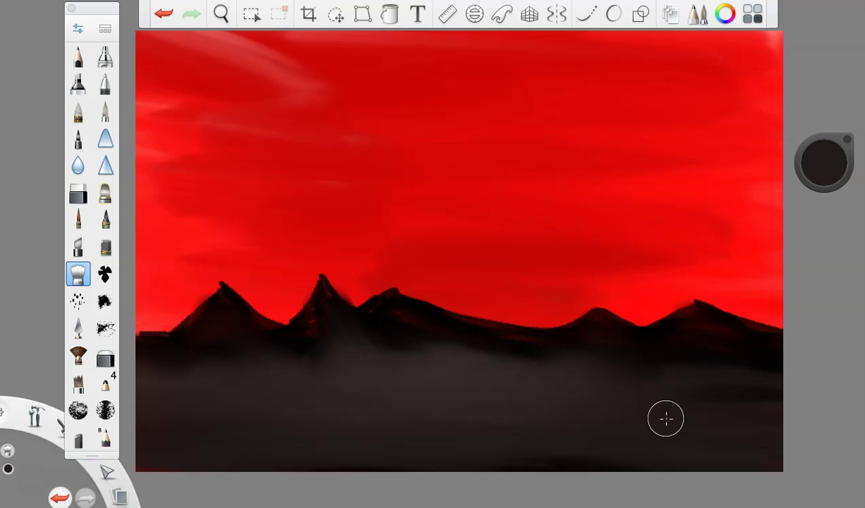
# Paint translucent distant mountains behind the ridge in black, using Signature Ink at size 44.1 and 37% opacity.
pyautogui.click(106, 220)
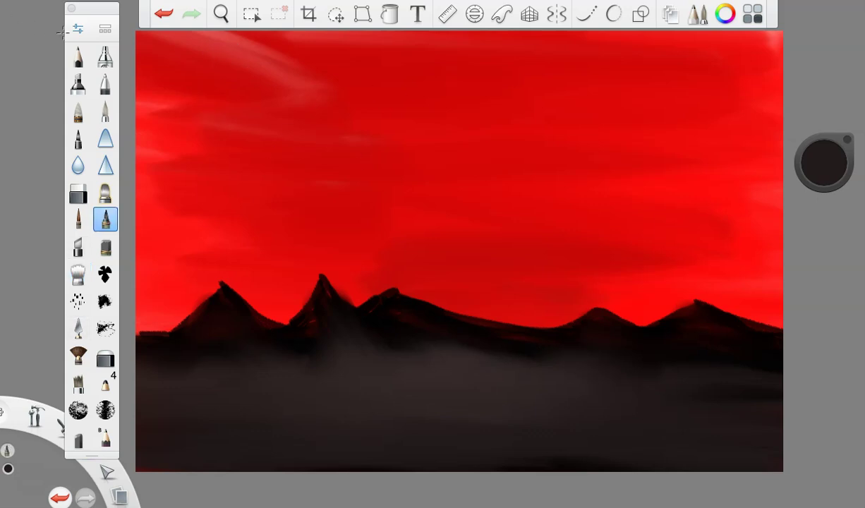
pyautogui.click(77, 28)
pyautogui.moveTo(182, 238); pyautogui.dragTo(201, 238)
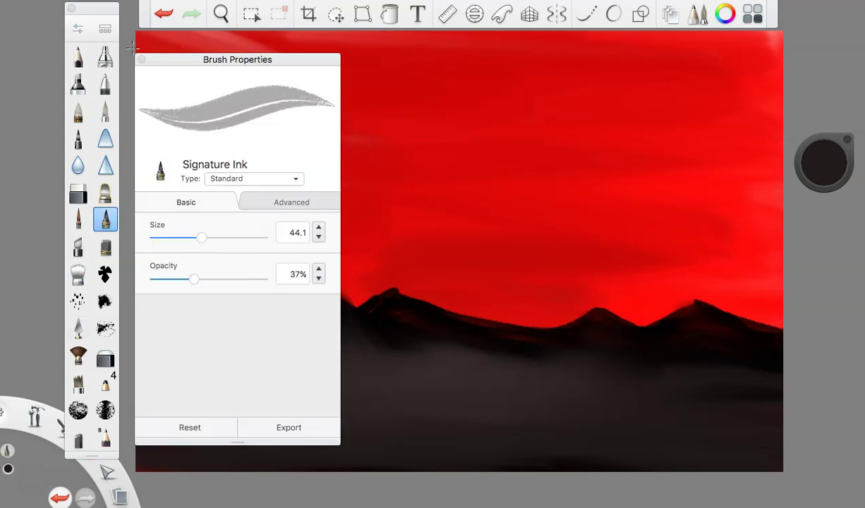
pyautogui.click(141, 60)
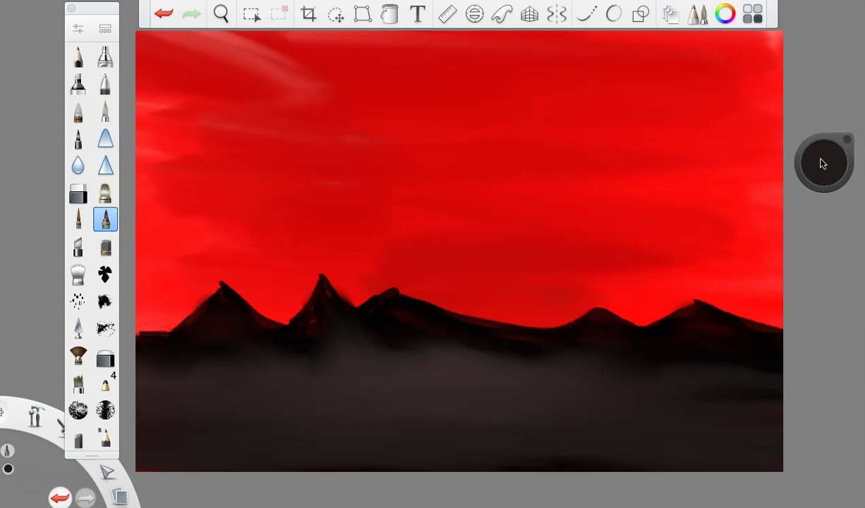
pyautogui.moveTo(821, 164); pyautogui.dragTo(820, 189)
pyautogui.moveTo(462, 227)
pyautogui.mouseDown()
pyautogui.moveTo(638, 316)
pyautogui.moveTo(433, 281)
pyautogui.moveTo(448, 239)
pyautogui.moveTo(467, 232)
pyautogui.moveTo(356, 309)
pyautogui.moveTo(317, 307)
pyautogui.moveTo(286, 289)
pyautogui.moveTo(374, 304)
pyautogui.mouseUp()
pyautogui.moveTo(242, 312)
pyautogui.mouseDown()
pyautogui.moveTo(145, 314)
pyautogui.moveTo(170, 299)
pyautogui.moveTo(145, 282)
pyautogui.mouseUp()
pyautogui.moveTo(769, 319)
pyautogui.mouseDown()
pyautogui.moveTo(684, 283)
pyautogui.moveTo(586, 344)
pyautogui.mouseUp()
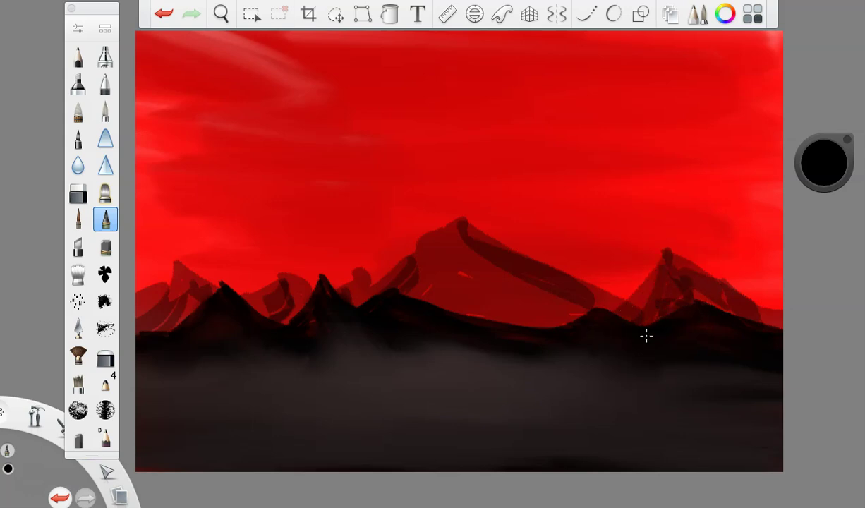
# Soften the distant mountains by smudging their slopes and edges.
pyautogui.click(78, 274)
pyautogui.moveTo(574, 301); pyautogui.dragTo(145, 318)
pyautogui.moveTo(666, 273)
pyautogui.mouseDown()
pyautogui.moveTo(663, 293)
pyautogui.moveTo(637, 300)
pyautogui.mouseUp()
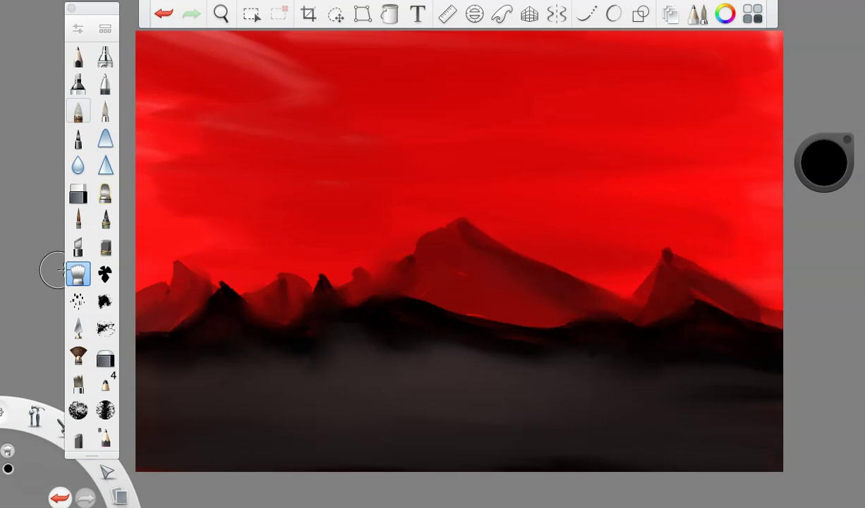
# Set Signature Ink to 97% opacity at a smaller size and repaint the foreground ridge's crest in solid black.
pyautogui.click(105, 219)
pyautogui.click(77, 28)
pyautogui.moveTo(222, 285); pyautogui.dragTo(283, 291)
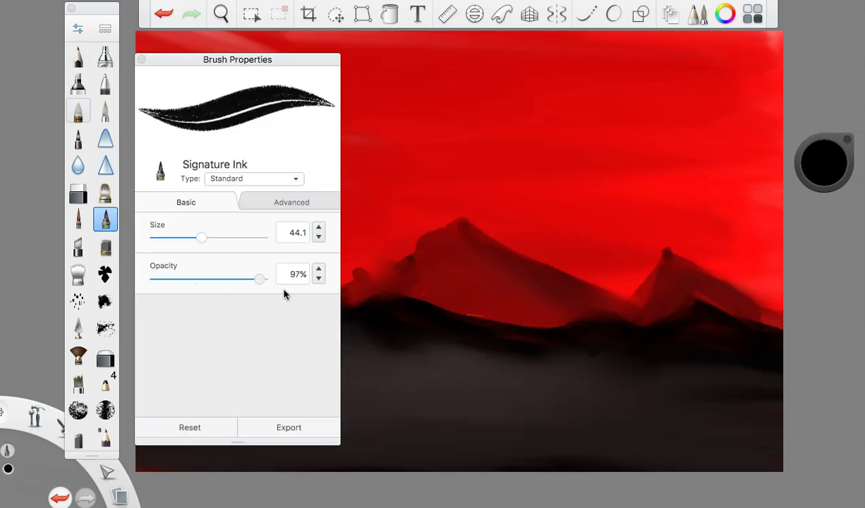
pyautogui.click(182, 240)
pyautogui.click(142, 60)
pyautogui.moveTo(468, 318)
pyautogui.mouseDown()
pyautogui.moveTo(383, 294)
pyautogui.moveTo(374, 299)
pyautogui.mouseUp()
pyautogui.moveTo(507, 317)
pyautogui.mouseDown()
pyautogui.moveTo(579, 328)
pyautogui.moveTo(545, 312)
pyautogui.moveTo(477, 319)
pyautogui.moveTo(413, 352)
pyautogui.mouseUp()
pyautogui.moveTo(682, 332); pyautogui.dragTo(658, 329)
pyautogui.moveTo(357, 321); pyautogui.dragTo(153, 347)
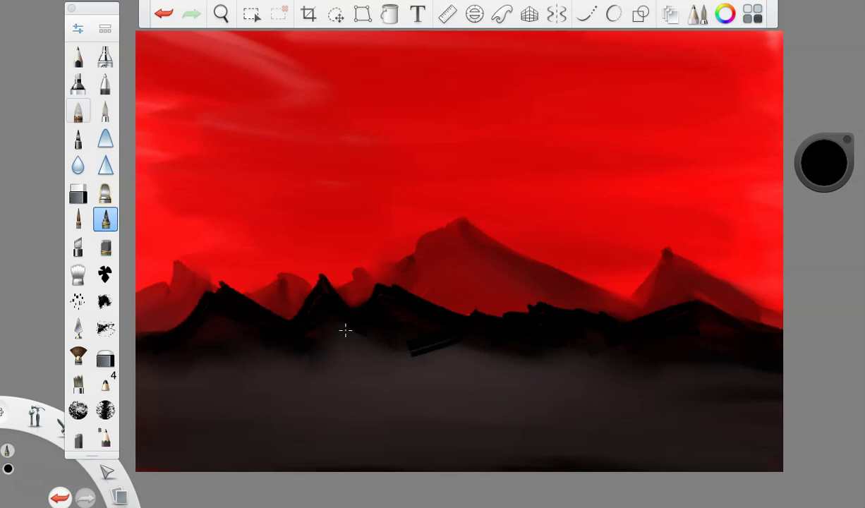
# Paint black strokes on the ground below the central ridge and smudge them into a soft shadow.
pyautogui.moveTo(377, 351); pyautogui.dragTo(506, 364)
pyautogui.moveTo(426, 367); pyautogui.dragTo(367, 382)
pyautogui.click(78, 273)
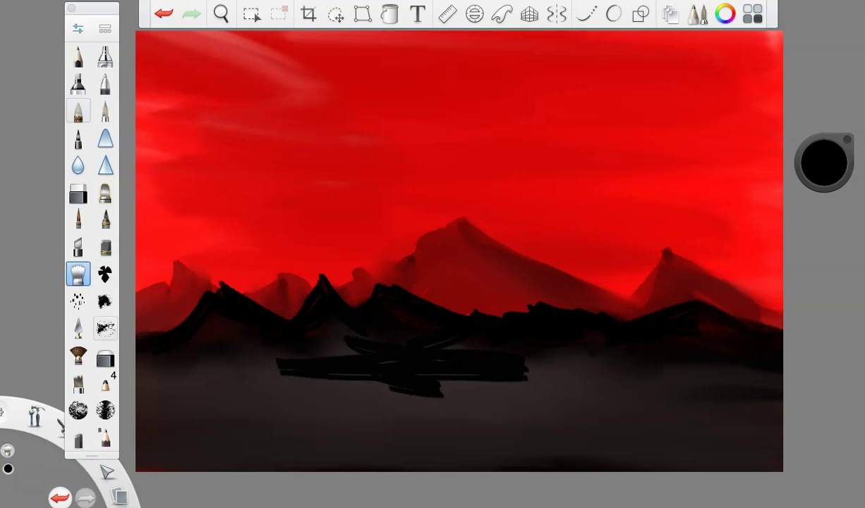
pyautogui.click(76, 27)
pyautogui.click(216, 239)
pyautogui.click(141, 60)
pyautogui.moveTo(290, 375)
pyautogui.mouseDown()
pyautogui.moveTo(401, 379)
pyautogui.moveTo(361, 398)
pyautogui.moveTo(341, 389)
pyautogui.mouseUp()
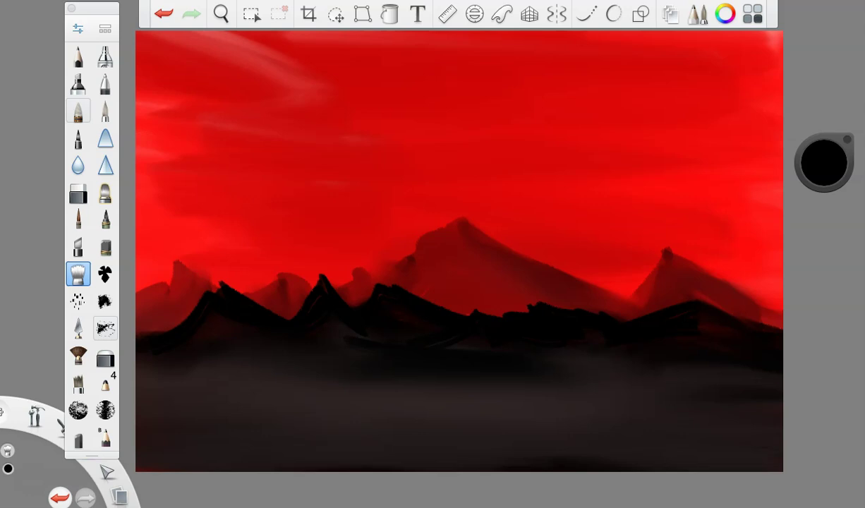
# Paint a filled black circle in the sky above the tallest distant mountain with a soft-edged pointed brush.
pyautogui.click(77, 221)
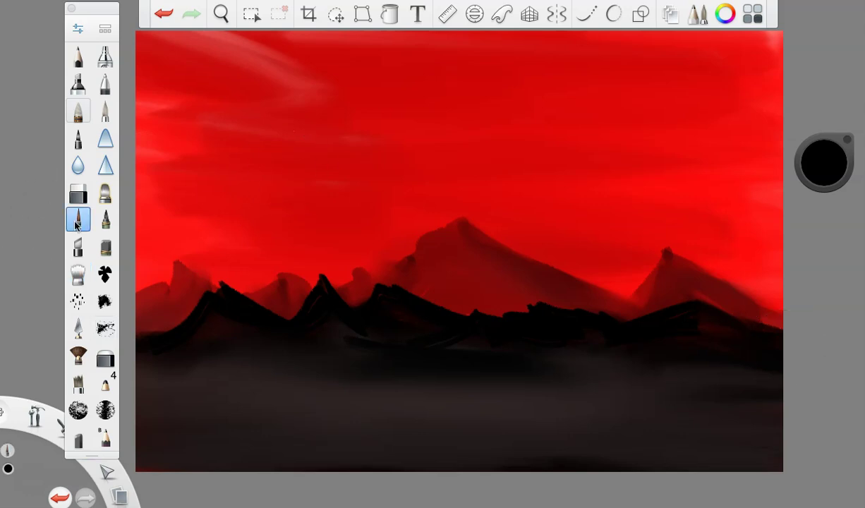
pyautogui.moveTo(419, 97)
pyautogui.mouseDown()
pyautogui.moveTo(473, 141)
pyautogui.moveTo(471, 82)
pyautogui.moveTo(468, 128)
pyautogui.moveTo(459, 84)
pyautogui.moveTo(473, 122)
pyautogui.moveTo(425, 72)
pyautogui.moveTo(419, 80)
pyautogui.moveTo(459, 66)
pyautogui.moveTo(486, 105)
pyautogui.moveTo(462, 143)
pyautogui.moveTo(438, 142)
pyautogui.moveTo(452, 89)
pyautogui.moveTo(436, 94)
pyautogui.moveTo(446, 131)
pyautogui.moveTo(425, 89)
pyautogui.moveTo(406, 106)
pyautogui.moveTo(439, 140)
pyautogui.mouseUp()
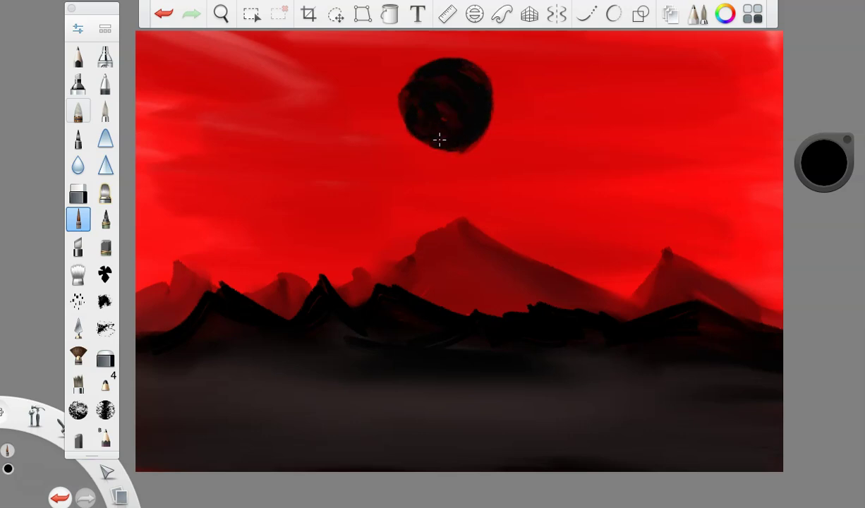
pyautogui.moveTo(404, 95); pyautogui.dragTo(477, 73)
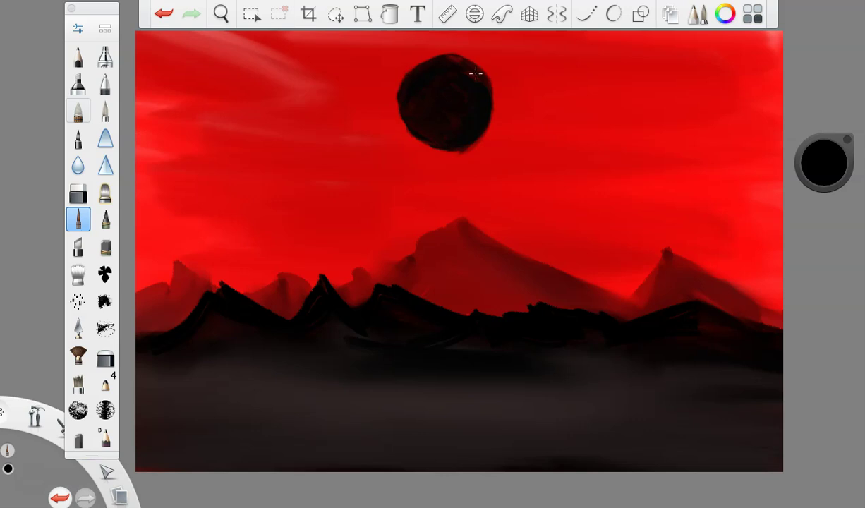
pyautogui.moveTo(484, 120)
pyautogui.mouseDown()
pyautogui.moveTo(440, 146)
pyautogui.moveTo(417, 111)
pyautogui.mouseUp()
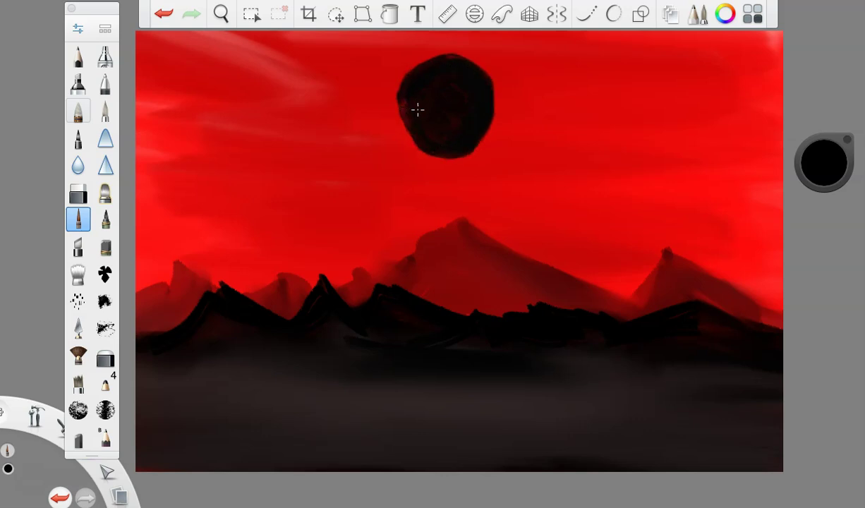
# Reduce the brush size and paint a thin, wavy black stem from the circle's bottom down to the ridge.
pyautogui.click(78, 28)
pyautogui.moveTo(182, 238); pyautogui.dragTo(172, 242)
pyautogui.click(141, 59)
pyautogui.moveTo(441, 171)
pyautogui.mouseDown()
pyautogui.moveTo(446, 147)
pyautogui.moveTo(442, 195)
pyautogui.moveTo(464, 322)
pyautogui.mouseUp()
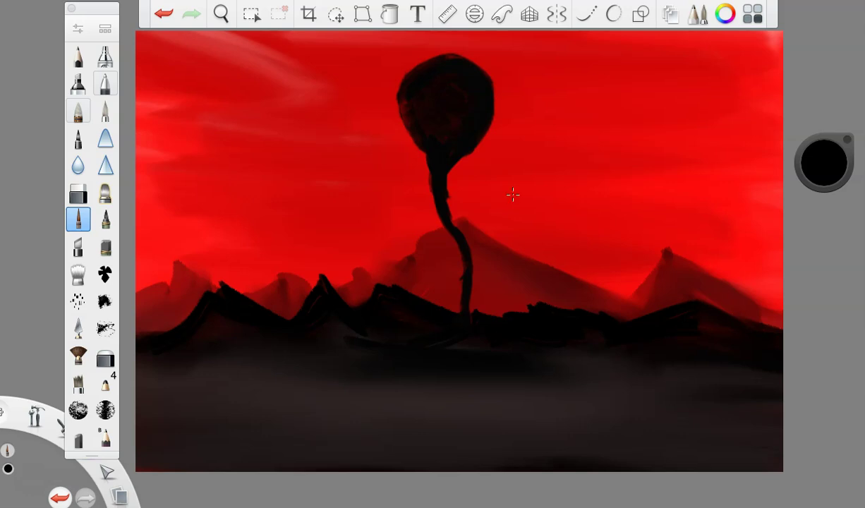
# Shade the side of the black circle facing away from the stem's left edge with progressively brighter red strokes, adjusting the brush size.
pyautogui.click(819, 168)
pyautogui.click(825, 179)
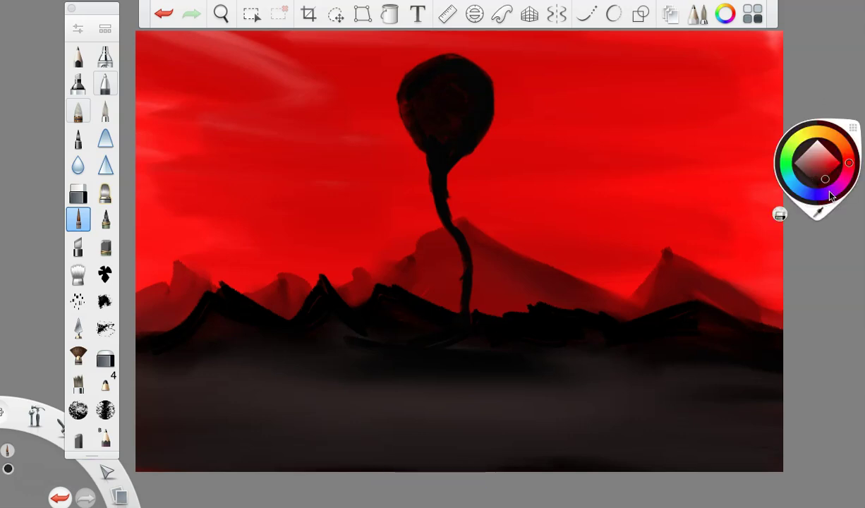
pyautogui.click(78, 28)
pyautogui.moveTo(170, 238); pyautogui.dragTo(182, 239)
pyautogui.click(141, 60)
pyautogui.moveTo(447, 67)
pyautogui.mouseDown()
pyautogui.moveTo(475, 75)
pyautogui.moveTo(451, 79)
pyautogui.moveTo(477, 114)
pyautogui.moveTo(450, 87)
pyautogui.moveTo(442, 134)
pyautogui.mouseUp()
pyautogui.moveTo(835, 164); pyautogui.dragTo(825, 132)
pyautogui.moveTo(466, 75); pyautogui.dragTo(441, 88)
pyautogui.moveTo(820, 152); pyautogui.dragTo(818, 105)
pyautogui.moveTo(452, 85)
pyautogui.mouseDown()
pyautogui.moveTo(434, 60)
pyautogui.moveTo(467, 102)
pyautogui.mouseUp()
# Reduce the brush size and paint a thin red highlight along the circle's inner right edge and down the stem.
pyautogui.click(78, 29)
pyautogui.moveTo(184, 239); pyautogui.dragTo(167, 240)
pyautogui.click(142, 59)
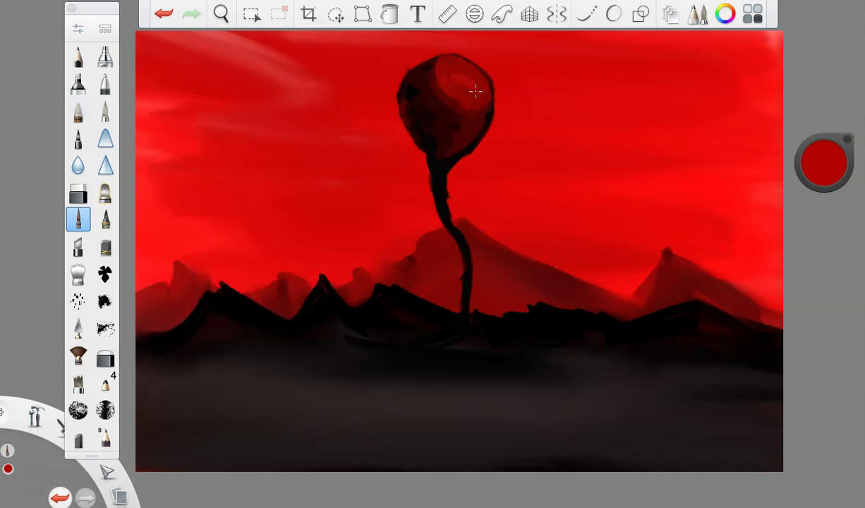
pyautogui.moveTo(470, 90)
pyautogui.mouseDown()
pyautogui.moveTo(440, 173)
pyautogui.moveTo(458, 300)
pyautogui.mouseUp()
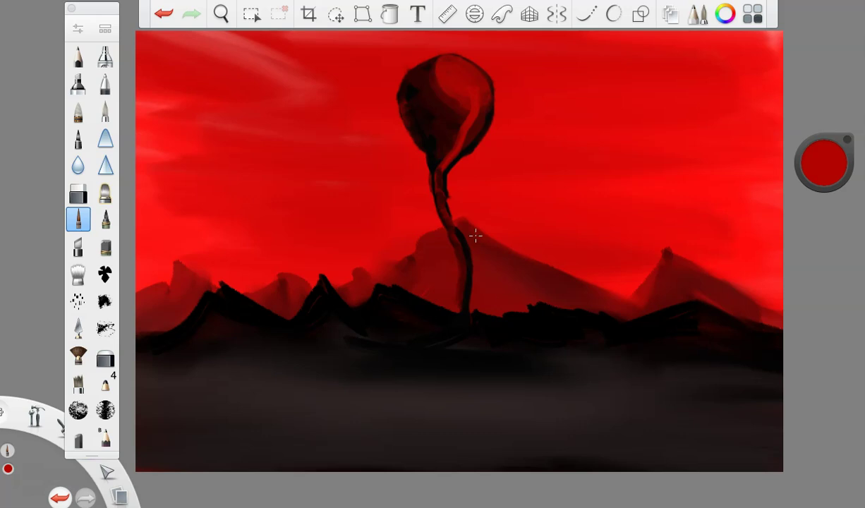
# Paint two white oval eyes on the dark left side of the circle.
pyautogui.click(818, 167)
pyautogui.click(819, 148)
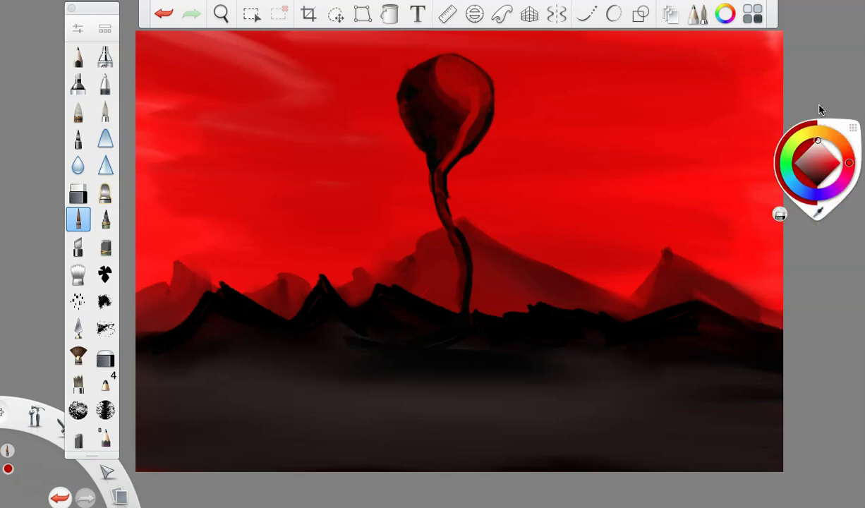
pyautogui.moveTo(390, 91); pyautogui.dragTo(439, 132)
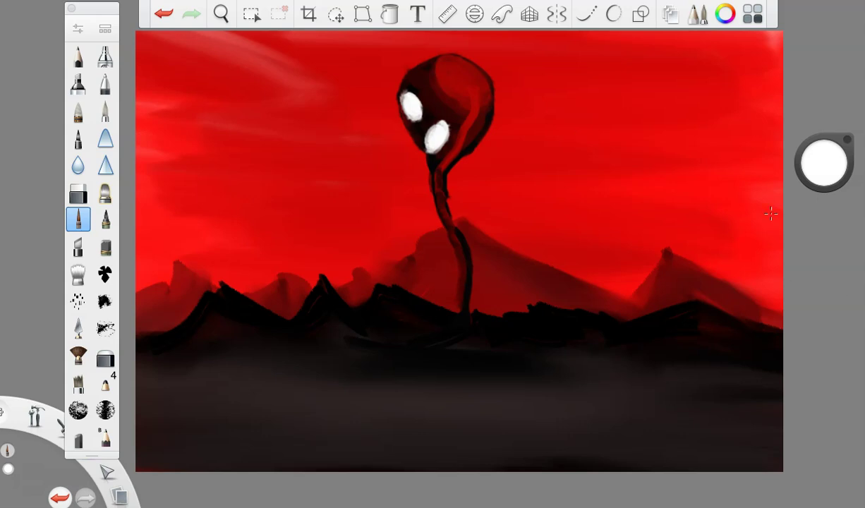
# Configure Signature Ink as Natural Blend with size 20.8 and 100% flow, using dark red.
pyautogui.click(105, 219)
pyautogui.click(803, 148)
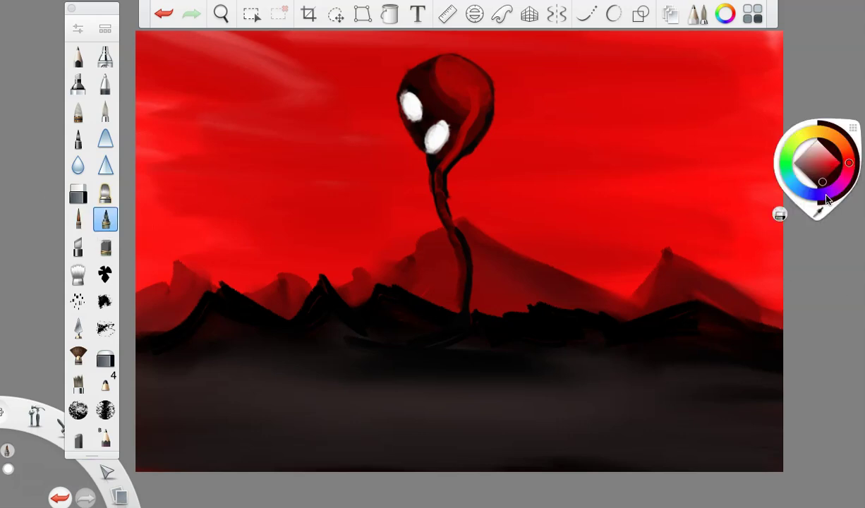
pyautogui.click(78, 28)
pyautogui.click(232, 180)
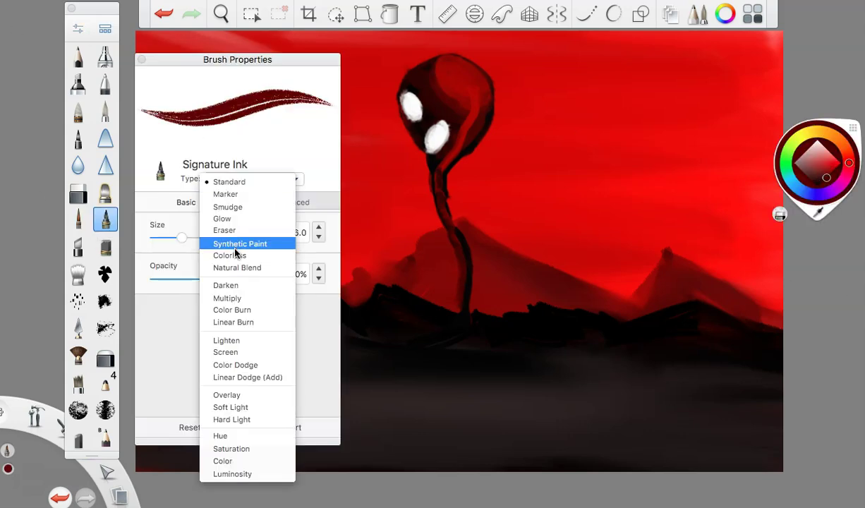
pyautogui.click(235, 269)
pyautogui.moveTo(251, 279); pyautogui.dragTo(265, 280)
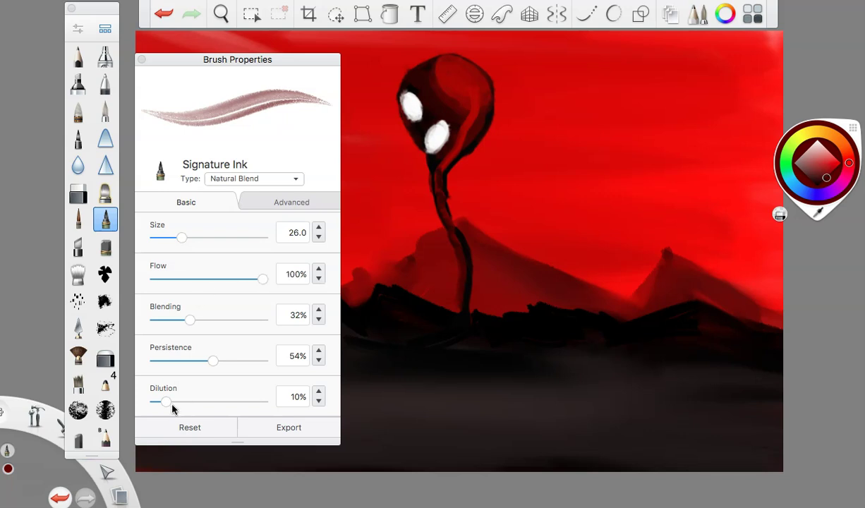
pyautogui.moveTo(167, 238); pyautogui.dragTo(177, 238)
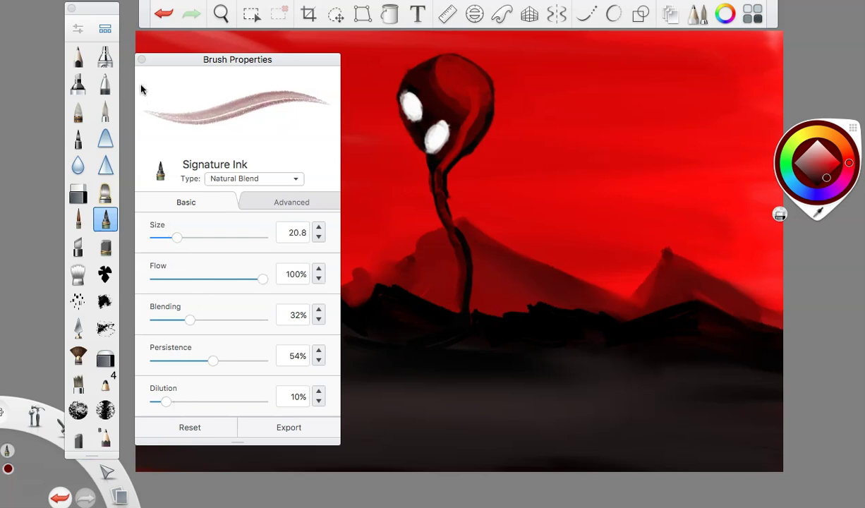
pyautogui.click(141, 60)
# Paint dark red strokes down the faces of the black foreground ridges across the whole canvas.
pyautogui.moveTo(691, 305)
pyautogui.mouseDown()
pyautogui.moveTo(761, 348)
pyautogui.moveTo(734, 339)
pyautogui.mouseUp()
pyautogui.moveTo(575, 311)
pyautogui.mouseDown()
pyautogui.moveTo(545, 311)
pyautogui.moveTo(543, 332)
pyautogui.mouseUp()
pyautogui.moveTo(374, 281)
pyautogui.mouseDown()
pyautogui.moveTo(458, 337)
pyautogui.moveTo(424, 371)
pyautogui.mouseUp()
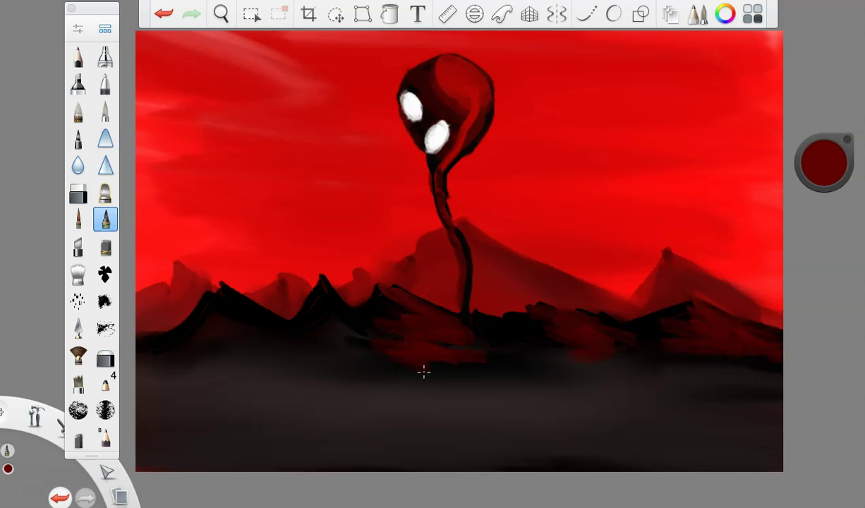
pyautogui.moveTo(328, 297); pyautogui.dragTo(316, 341)
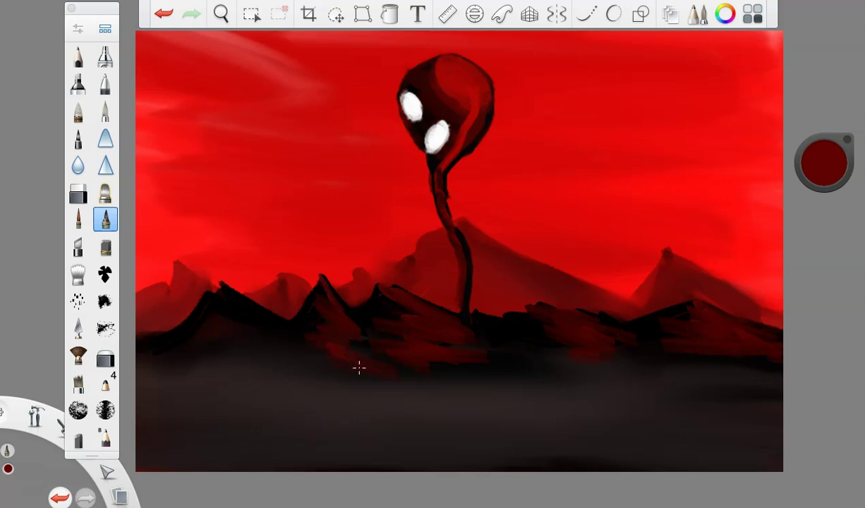
pyautogui.moveTo(245, 299)
pyautogui.mouseDown()
pyautogui.moveTo(236, 300)
pyautogui.moveTo(258, 334)
pyautogui.mouseUp()
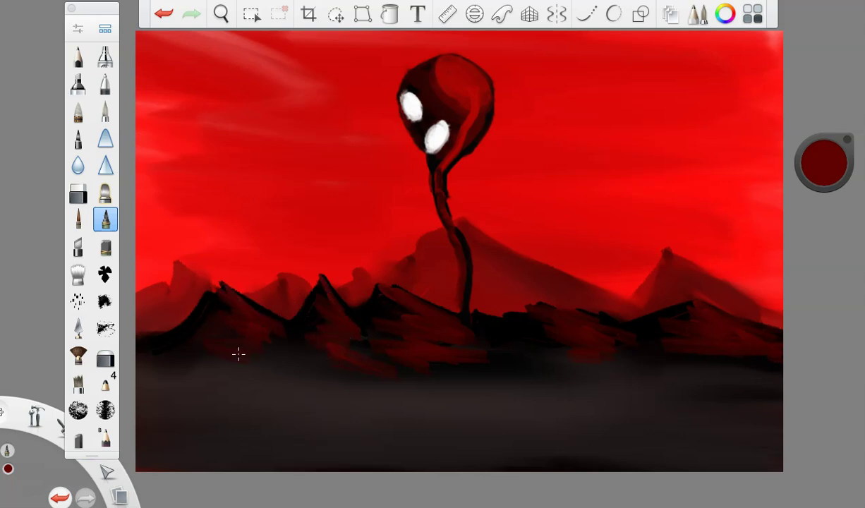
# Deepen the foreground ridges with darker red strokes and smudge their lower edges softly into the misty ground.
pyautogui.moveTo(823, 164); pyautogui.dragTo(824, 201)
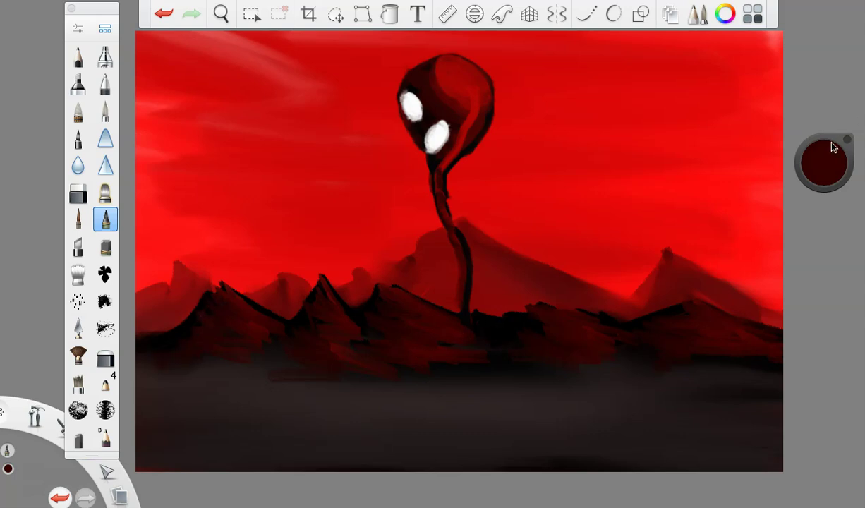
pyautogui.moveTo(832, 147); pyautogui.dragTo(819, 102)
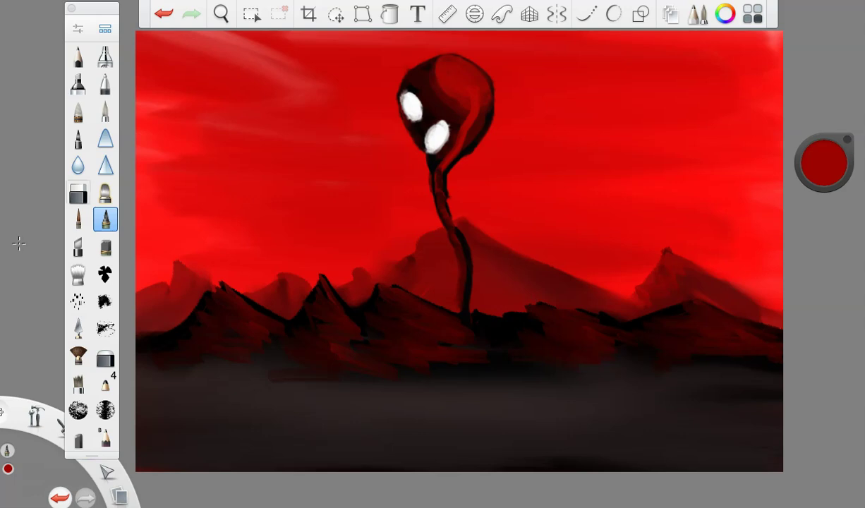
pyautogui.moveTo(810, 165); pyautogui.dragTo(621, 342)
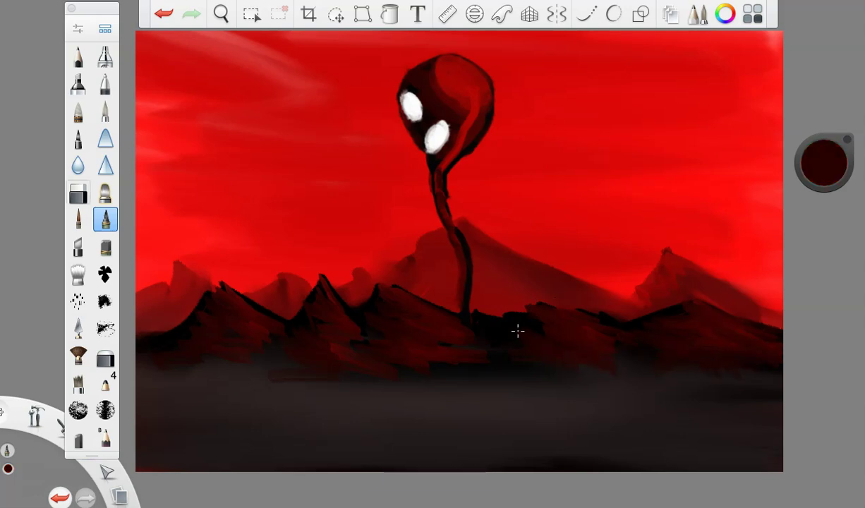
pyautogui.moveTo(440, 351)
pyautogui.mouseDown()
pyautogui.moveTo(281, 360)
pyautogui.moveTo(297, 375)
pyautogui.moveTo(360, 370)
pyautogui.mouseUp()
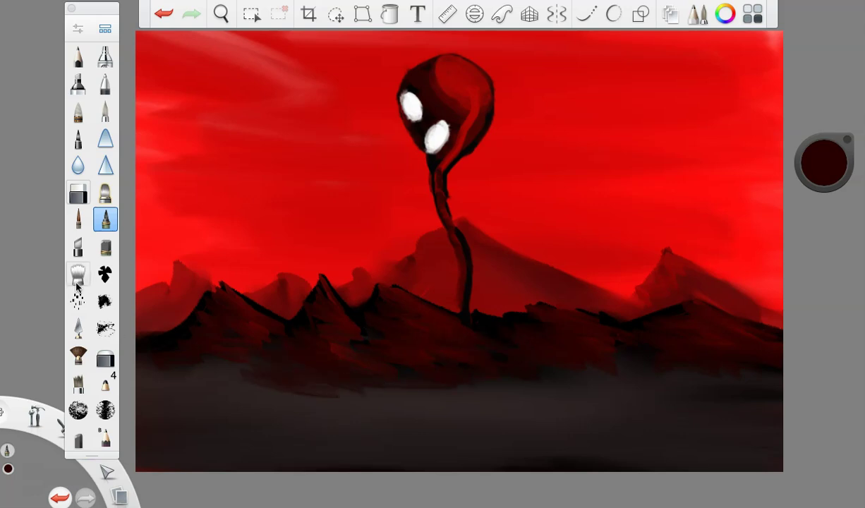
pyautogui.moveTo(238, 363); pyautogui.dragTo(158, 361)
pyautogui.click(77, 272)
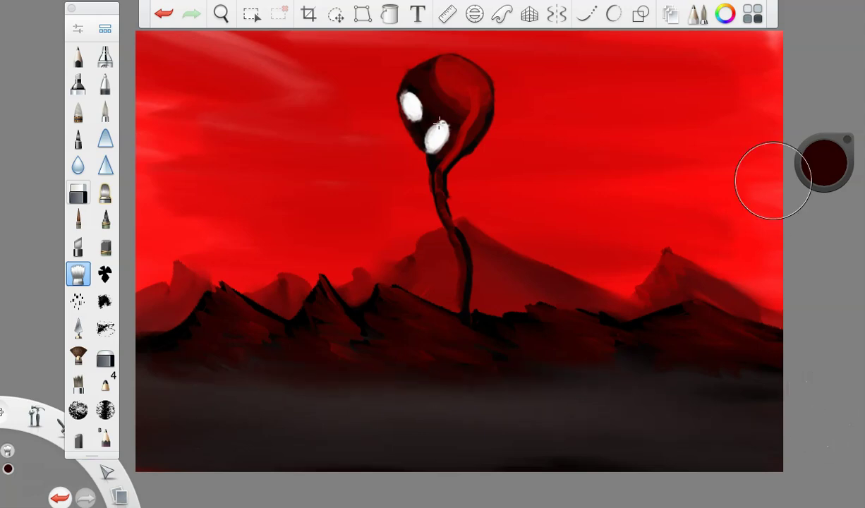
# Paint a dark red streaked cloud in the sky right of the circle and soften it with a smaller Smudge Round Bristle Brush.
pyautogui.click(112, 222)
pyautogui.moveTo(836, 174); pyautogui.dragTo(817, 79)
pyautogui.moveTo(585, 70)
pyautogui.mouseDown()
pyautogui.moveTo(605, 76)
pyautogui.moveTo(608, 100)
pyautogui.mouseUp()
pyautogui.click(79, 274)
pyautogui.click(77, 29)
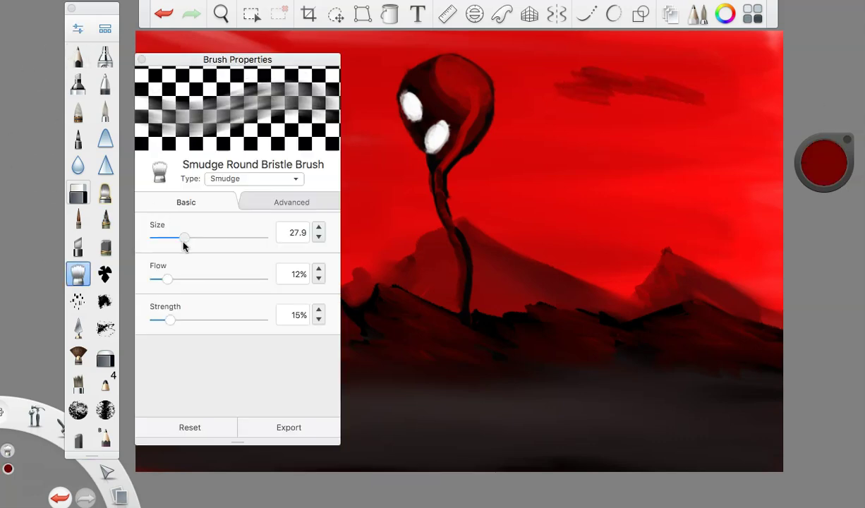
pyautogui.click(141, 60)
pyautogui.moveTo(689, 94)
pyautogui.mouseDown()
pyautogui.moveTo(650, 100)
pyautogui.moveTo(584, 83)
pyautogui.mouseUp()
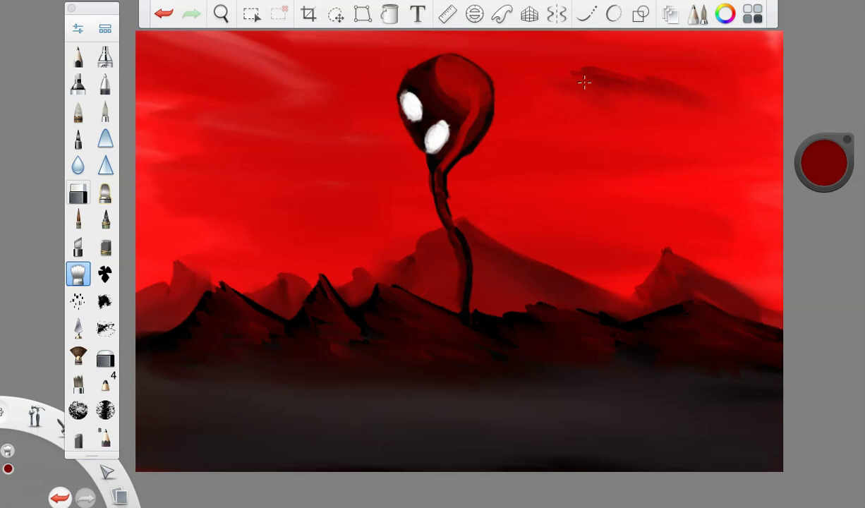
# Paint a second dark red cloud in the sky left of the circle with smaller Signature Ink strokes and smudge it.
pyautogui.click(106, 220)
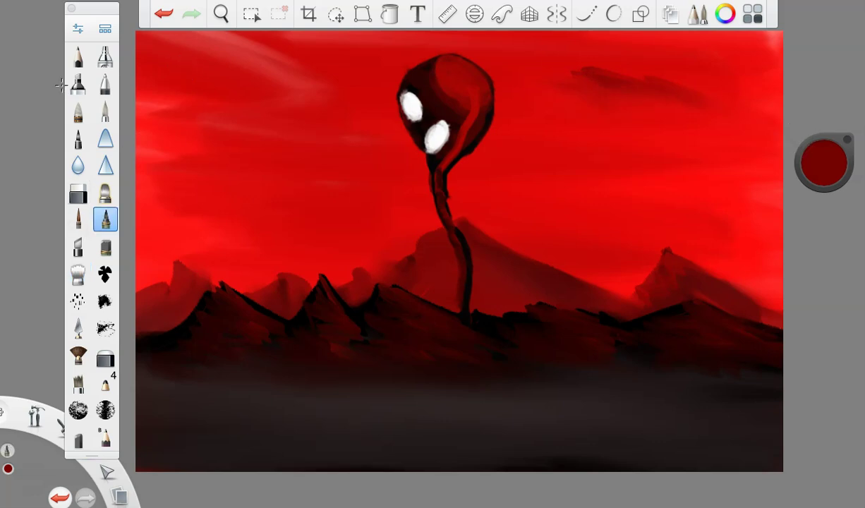
pyautogui.click(78, 29)
pyautogui.moveTo(180, 230)
pyautogui.mouseDown()
pyautogui.moveTo(186, 238)
pyautogui.moveTo(175, 230)
pyautogui.mouseUp()
pyautogui.click(141, 60)
pyautogui.moveTo(286, 129)
pyautogui.mouseDown()
pyautogui.moveTo(252, 127)
pyautogui.moveTo(286, 147)
pyautogui.moveTo(215, 148)
pyautogui.mouseUp()
pyautogui.click(78, 274)
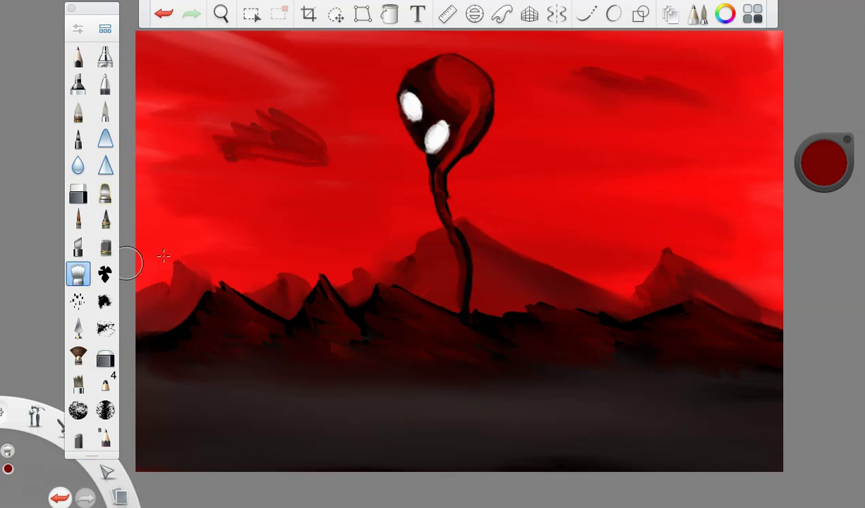
pyautogui.moveTo(371, 176)
pyautogui.mouseDown()
pyautogui.moveTo(296, 146)
pyautogui.moveTo(237, 168)
pyautogui.moveTo(302, 137)
pyautogui.moveTo(244, 133)
pyautogui.mouseUp()
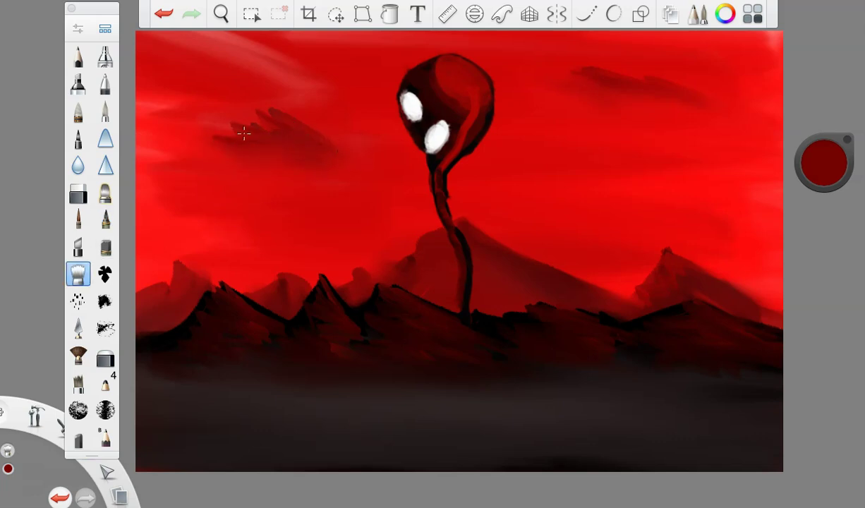
# Paint brighter red highlights on the right-hand slopes of the foreground peaks with Signature Ink.
pyautogui.moveTo(835, 171); pyautogui.dragTo(827, 67)
pyautogui.doubleClick(106, 219)
pyautogui.click(176, 238)
pyautogui.click(142, 60)
pyautogui.moveTo(225, 281)
pyautogui.mouseDown()
pyautogui.moveTo(259, 319)
pyautogui.moveTo(333, 289)
pyautogui.moveTo(380, 333)
pyautogui.mouseUp()
pyautogui.moveTo(393, 289)
pyautogui.mouseDown()
pyautogui.moveTo(428, 311)
pyautogui.moveTo(417, 338)
pyautogui.moveTo(406, 321)
pyautogui.mouseUp()
pyautogui.moveTo(525, 300)
pyautogui.mouseDown()
pyautogui.moveTo(576, 324)
pyautogui.moveTo(576, 342)
pyautogui.moveTo(524, 331)
pyautogui.mouseUp()
pyautogui.moveTo(699, 310); pyautogui.dragTo(659, 323)
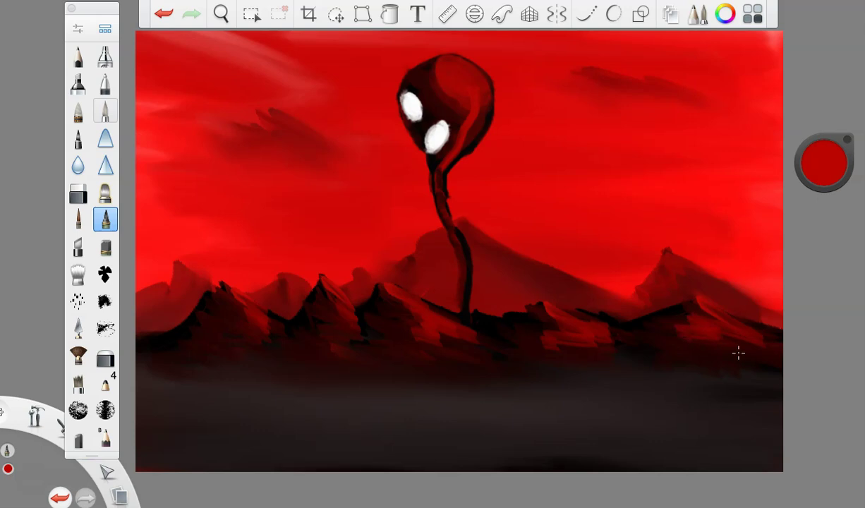
# Tone the highlighted foreground slopes with medium dark red strokes.
pyautogui.moveTo(826, 173); pyautogui.dragTo(830, 226)
pyautogui.moveTo(523, 312)
pyautogui.mouseDown()
pyautogui.moveTo(546, 344)
pyautogui.moveTo(503, 328)
pyautogui.mouseUp()
pyautogui.moveTo(382, 291)
pyautogui.mouseDown()
pyautogui.moveTo(415, 323)
pyautogui.moveTo(377, 323)
pyautogui.mouseUp()
pyautogui.moveTo(329, 303); pyautogui.dragTo(349, 333)
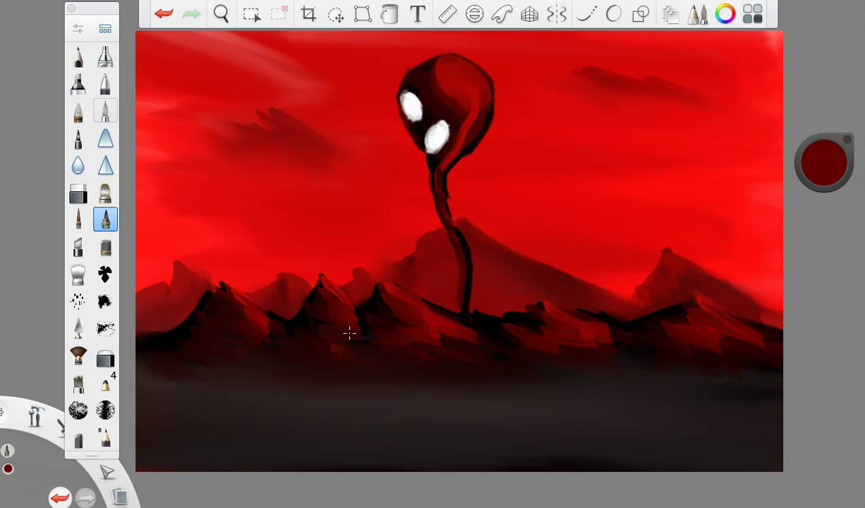
pyautogui.moveTo(223, 300); pyautogui.dragTo(245, 321)
# Add very dark red shadow strokes to the foreground peaks beside their highlights.
pyautogui.moveTo(824, 175); pyautogui.dragTo(823, 240)
pyautogui.moveTo(653, 324); pyautogui.dragTo(678, 306)
pyautogui.moveTo(523, 316)
pyautogui.mouseDown()
pyautogui.moveTo(537, 333)
pyautogui.moveTo(560, 329)
pyautogui.mouseUp()
pyautogui.moveTo(373, 288); pyautogui.dragTo(408, 328)
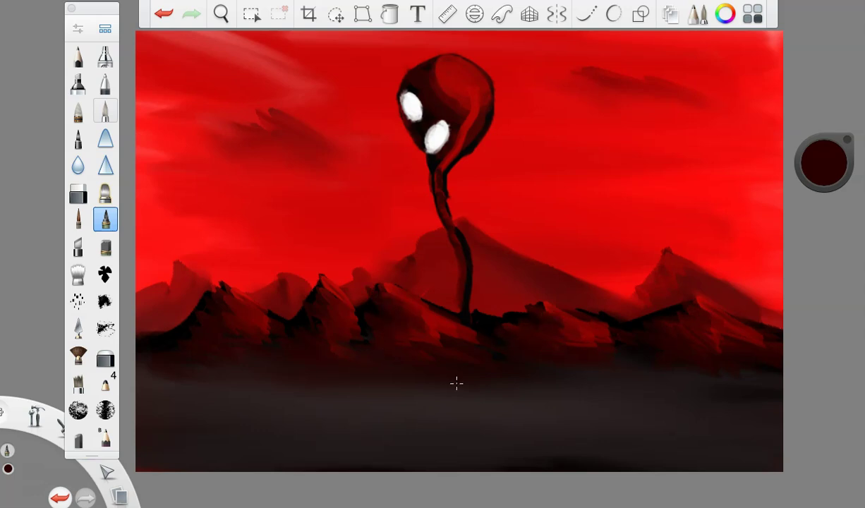
pyautogui.moveTo(336, 297); pyautogui.dragTo(306, 277)
pyautogui.moveTo(235, 303); pyautogui.dragTo(215, 285)
# Paint a thin black branch rising right from the stem, ending in a small filled black circle, redoing the first attempt.
pyautogui.click(78, 219)
pyautogui.click(77, 28)
pyautogui.click(76, 30)
pyautogui.moveTo(838, 158); pyautogui.dragTo(495, 202)
pyautogui.moveTo(464, 308)
pyautogui.mouseDown()
pyautogui.moveTo(463, 251)
pyautogui.moveTo(506, 149)
pyautogui.moveTo(536, 103)
pyautogui.mouseUp()
pyautogui.click(163, 13)
pyautogui.moveTo(445, 268)
pyautogui.mouseDown()
pyautogui.moveTo(502, 189)
pyautogui.moveTo(531, 172)
pyautogui.moveTo(516, 128)
pyautogui.moveTo(534, 167)
pyautogui.mouseUp()
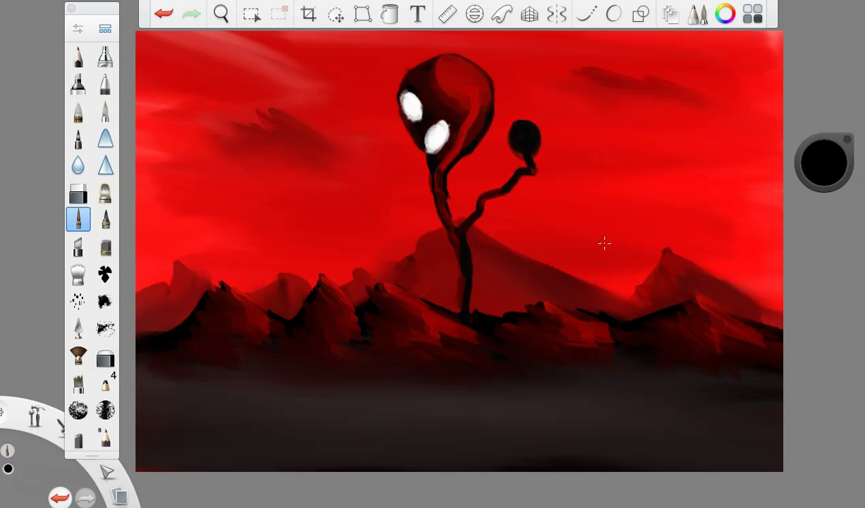
# Shade the small circle at the branch's end with dark red strokes.
pyautogui.click(825, 162)
pyautogui.moveTo(526, 126)
pyautogui.mouseDown()
pyautogui.moveTo(531, 137)
pyautogui.moveTo(525, 125)
pyautogui.mouseUp()
pyautogui.click(832, 173)
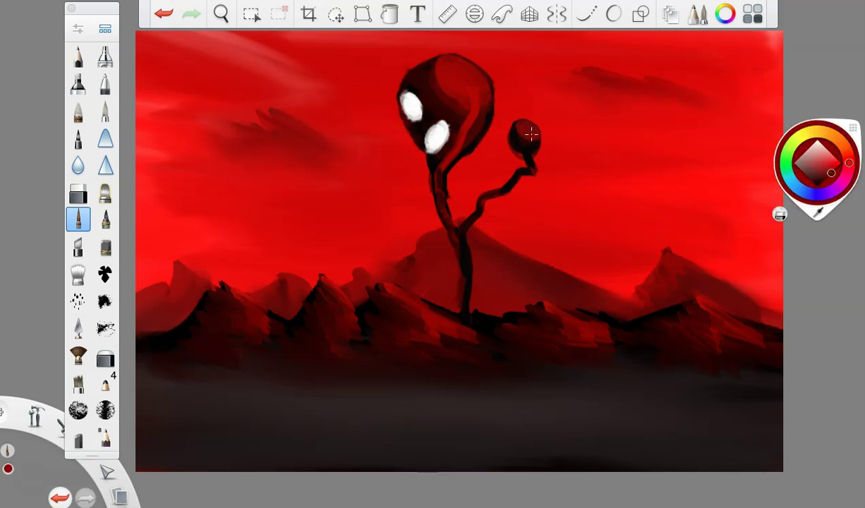
pyautogui.moveTo(824, 155); pyautogui.dragTo(822, 194)
pyautogui.moveTo(532, 142); pyautogui.dragTo(520, 132)
pyautogui.moveTo(823, 162); pyautogui.dragTo(821, 178)
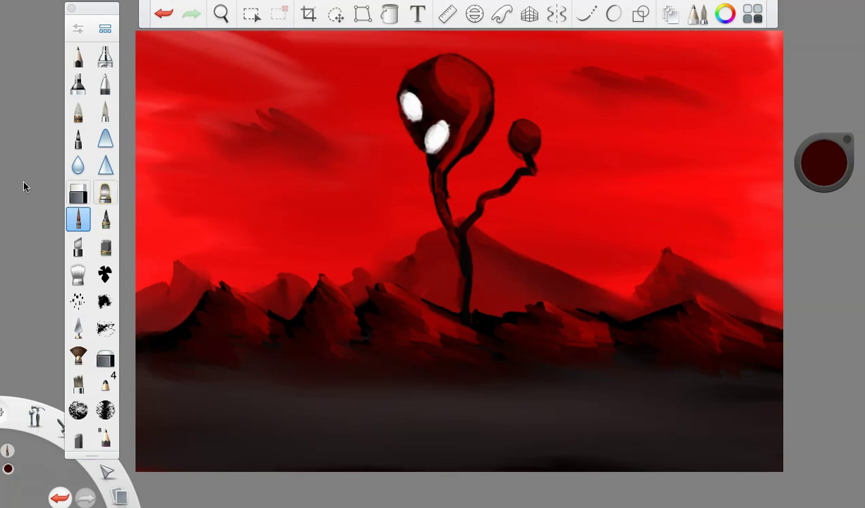
# Sign the painting with bright red pencil initials in the artwork's lower-right corner, undoing the first stroke.
pyautogui.click(78, 56)
pyautogui.click(823, 164)
pyautogui.moveTo(780, 214); pyautogui.dragTo(779, 212)
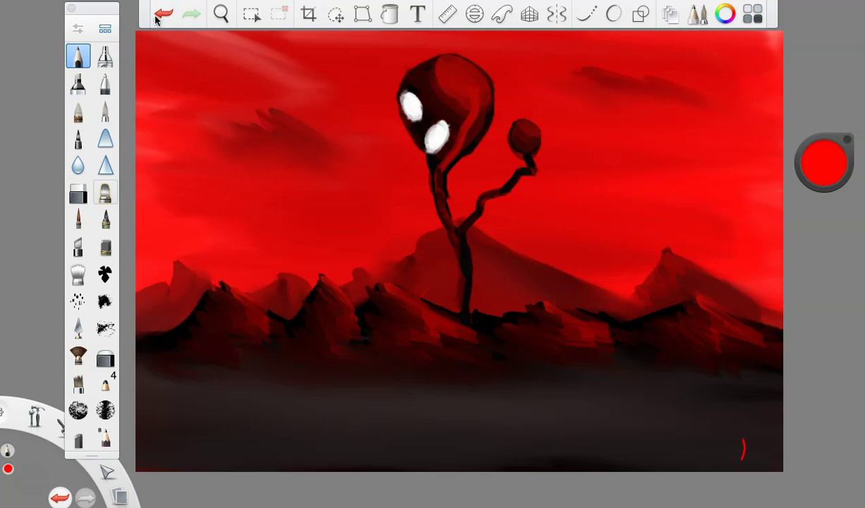
pyautogui.hotkey('ctrl', 'z')
pyautogui.moveTo(734, 438); pyautogui.dragTo(734, 437)
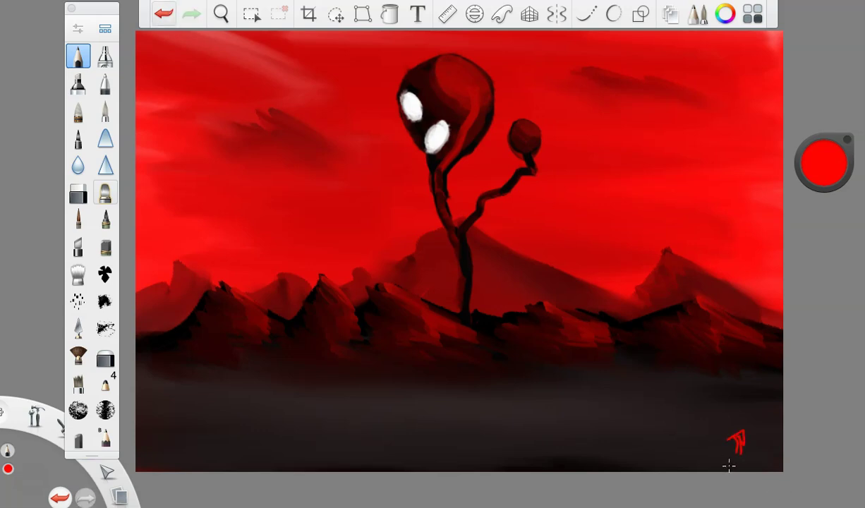